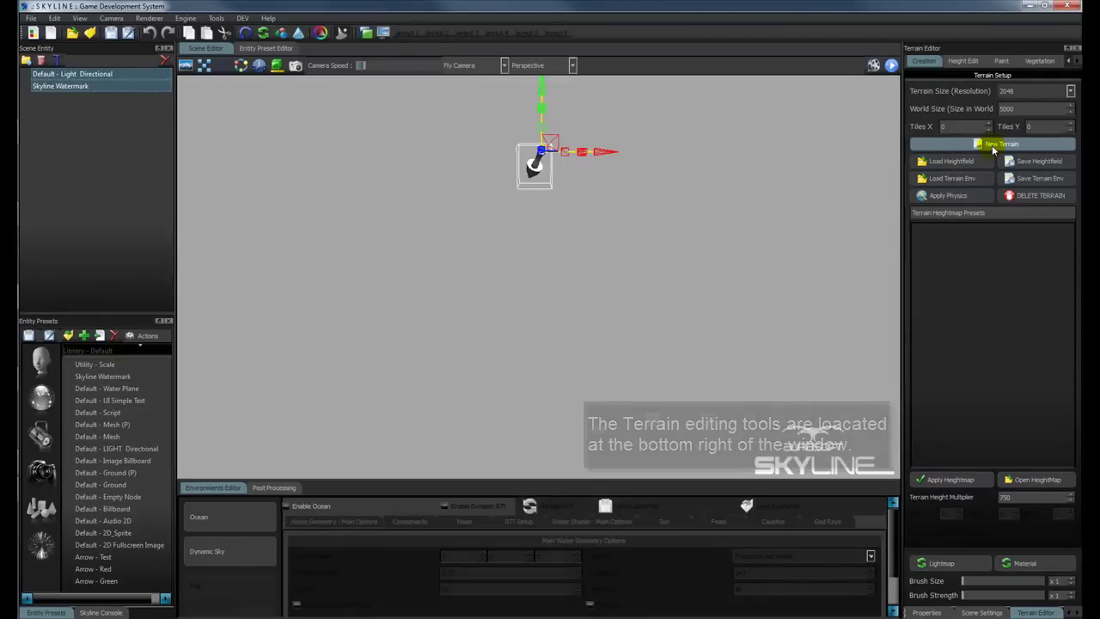
Create a new terrain at 2048 resolution and frame the whole ground plane in the scene view.
click(993, 146)
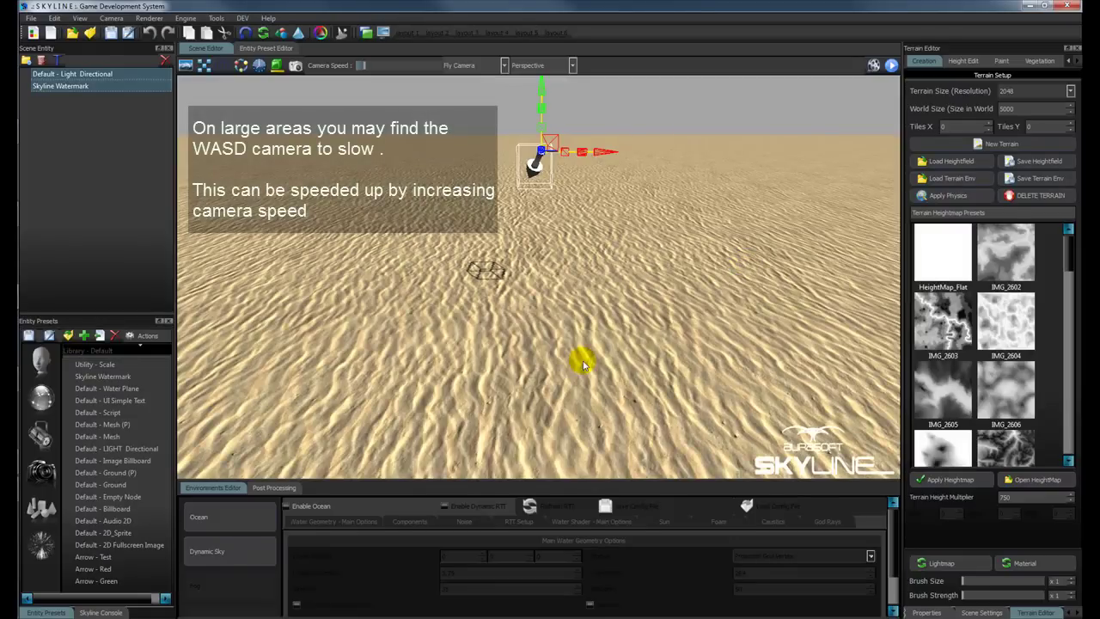
right_drag(564, 276, 571, 337)
key(s)
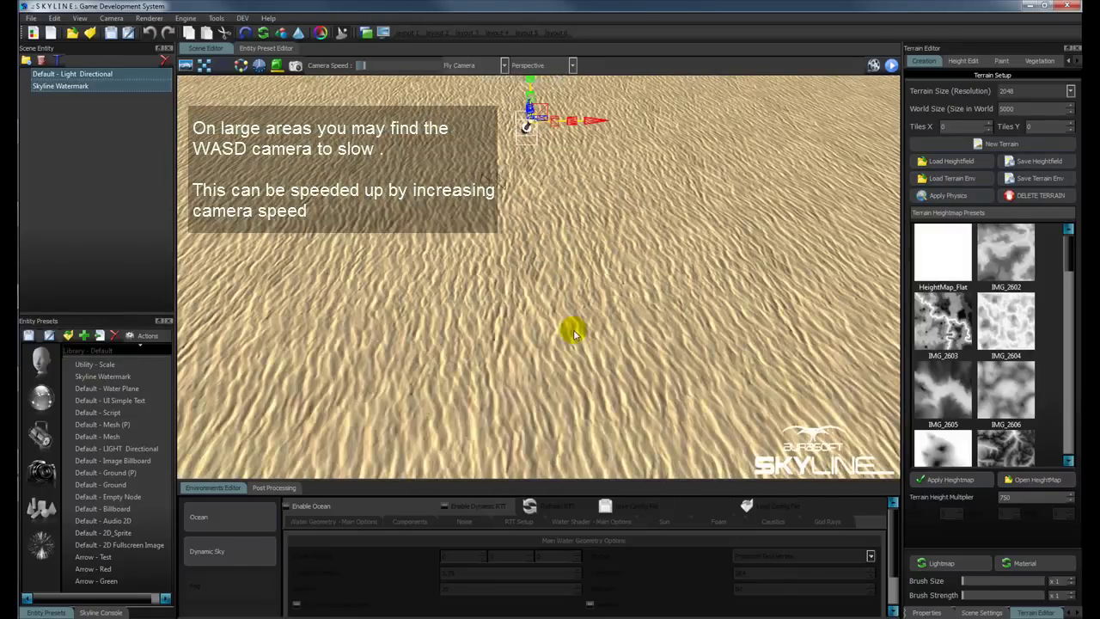
drag(574, 335, 552, 277)
key(s)
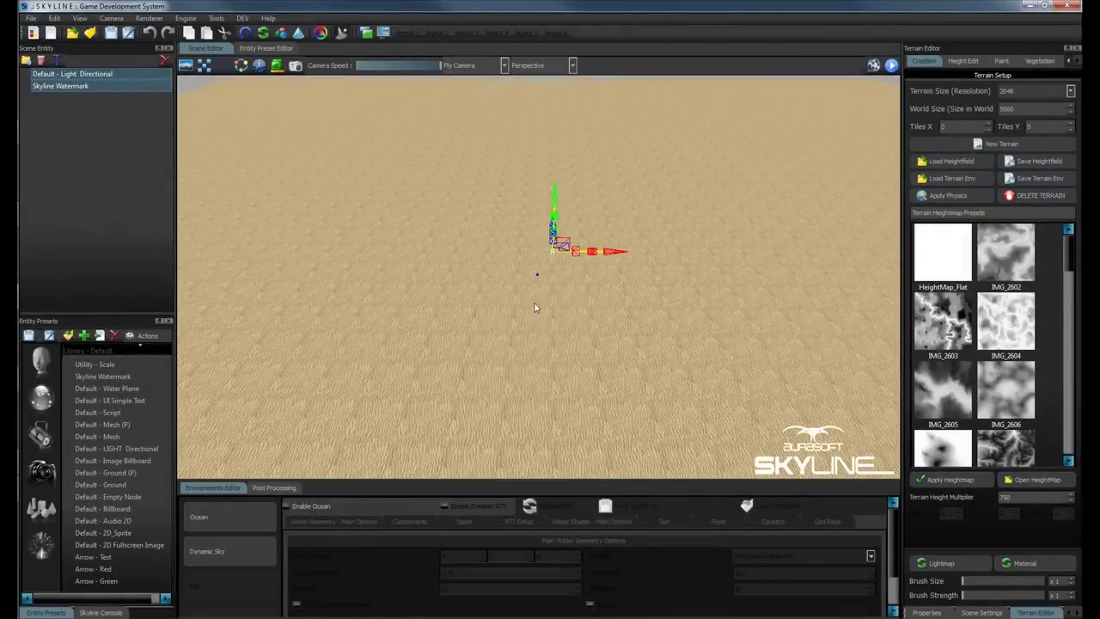
drag(534, 302, 533, 325)
key(s)
right_drag(533, 335, 538, 342)
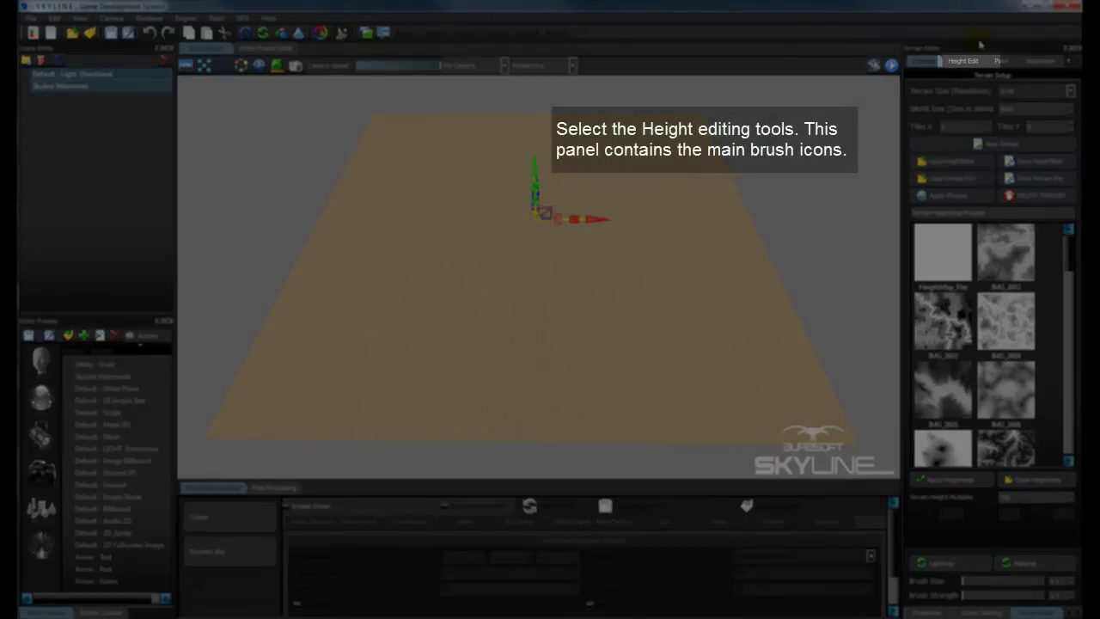
Raise low rolling hills across the flat terrain using the misc01 height brush at size x6 and strength x3.
click(965, 62)
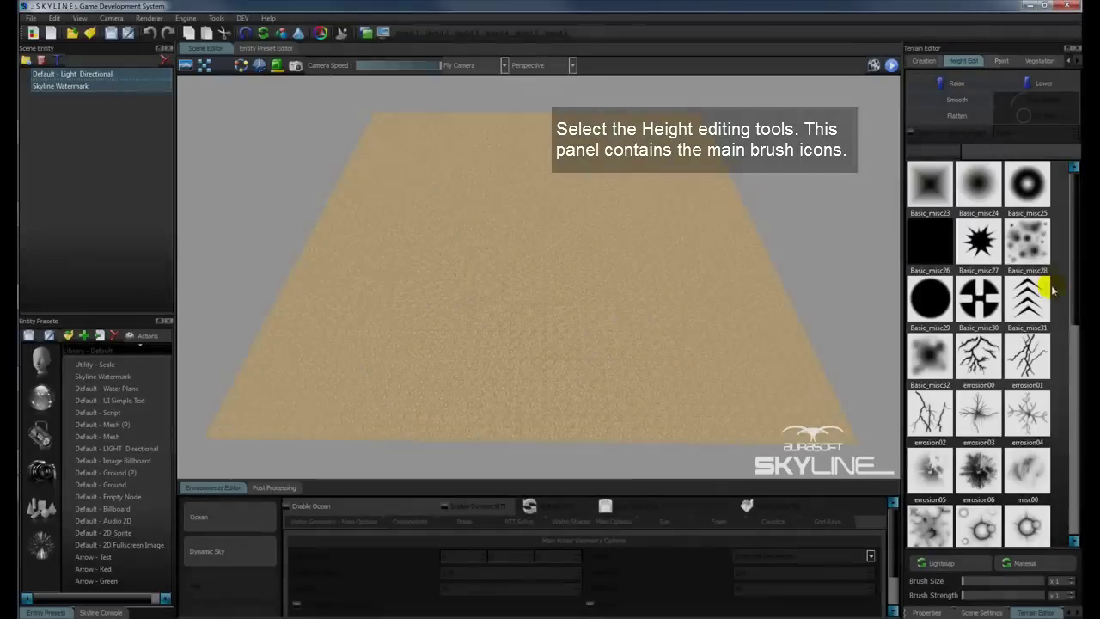
scroll(994, 327, down, 3)
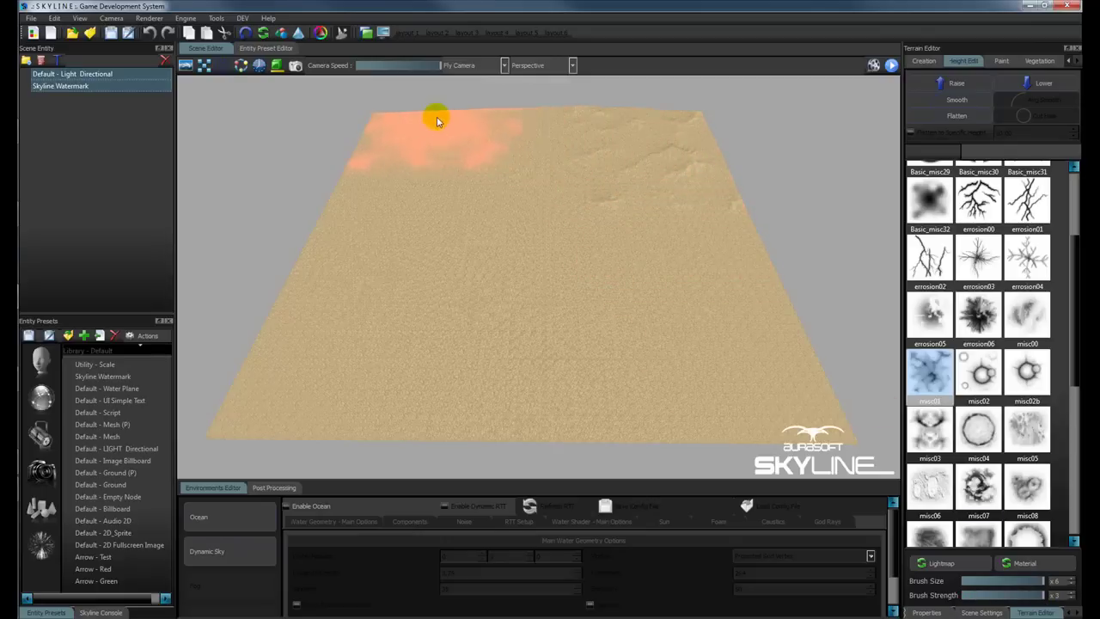
mouse_move(437, 121)
mouse_down()
mouse_move(355, 235)
mouse_move(380, 131)
mouse_move(432, 129)
mouse_up()
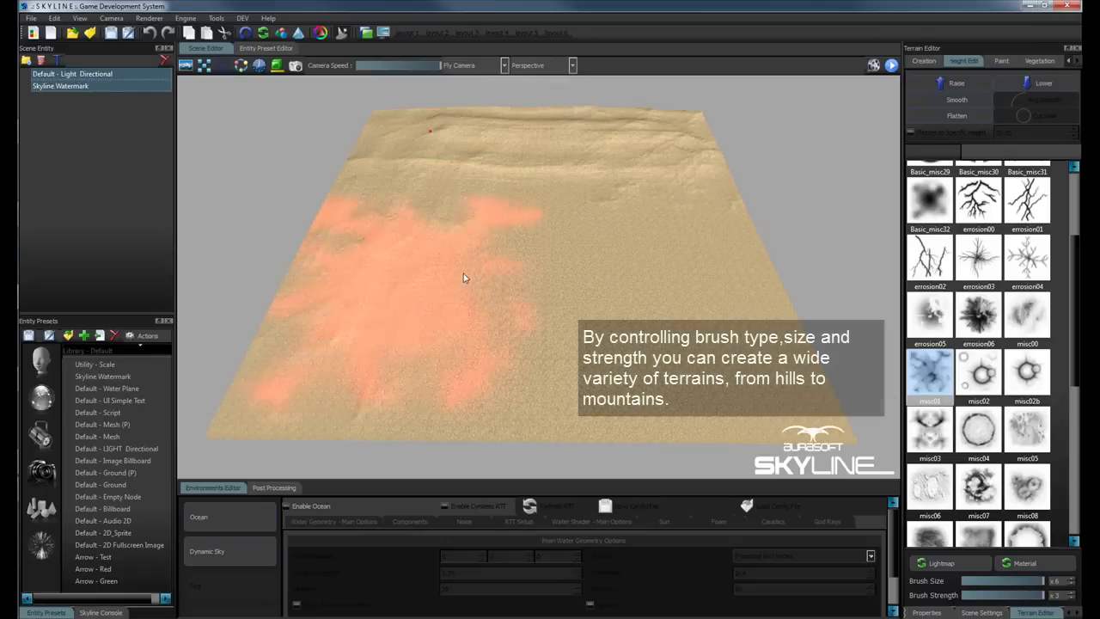
mouse_move(731, 349)
mouse_down()
mouse_move(574, 386)
mouse_move(399, 377)
mouse_move(349, 293)
mouse_move(775, 353)
mouse_up()
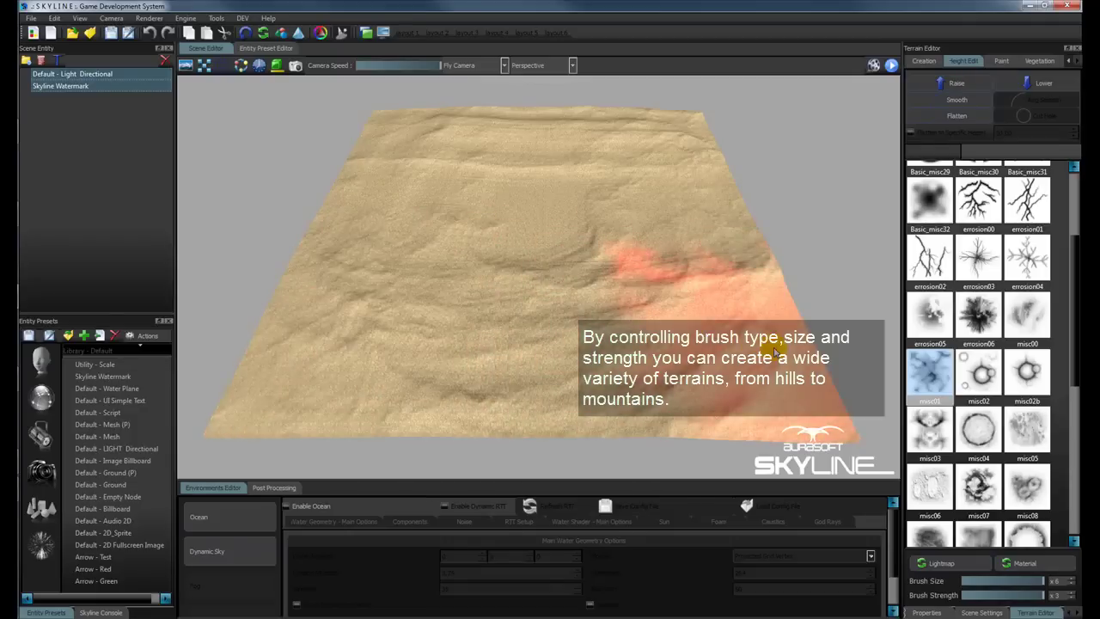
Increase the brush strength multiplier to x6 and raise mountains along the terrain's far corners, sides and front edge.
click(1071, 594)
click(1071, 593)
click(1071, 593)
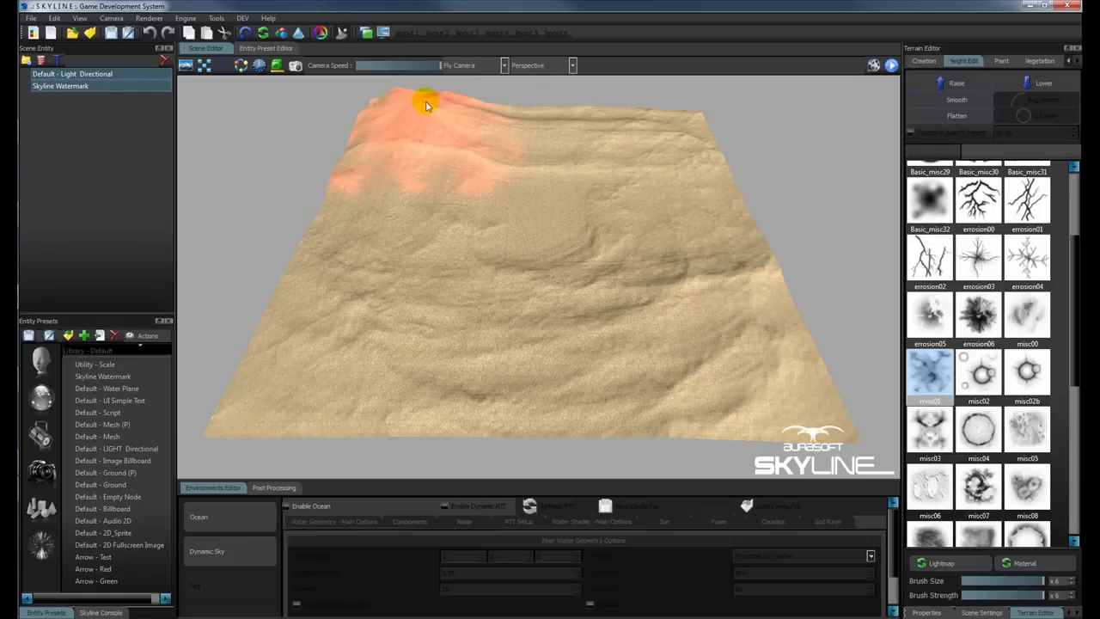
mouse_move(383, 105)
mouse_down()
mouse_move(381, 116)
mouse_move(398, 86)
mouse_move(589, 287)
mouse_move(730, 354)
mouse_move(444, 367)
mouse_move(346, 265)
mouse_move(348, 192)
mouse_move(660, 124)
mouse_up()
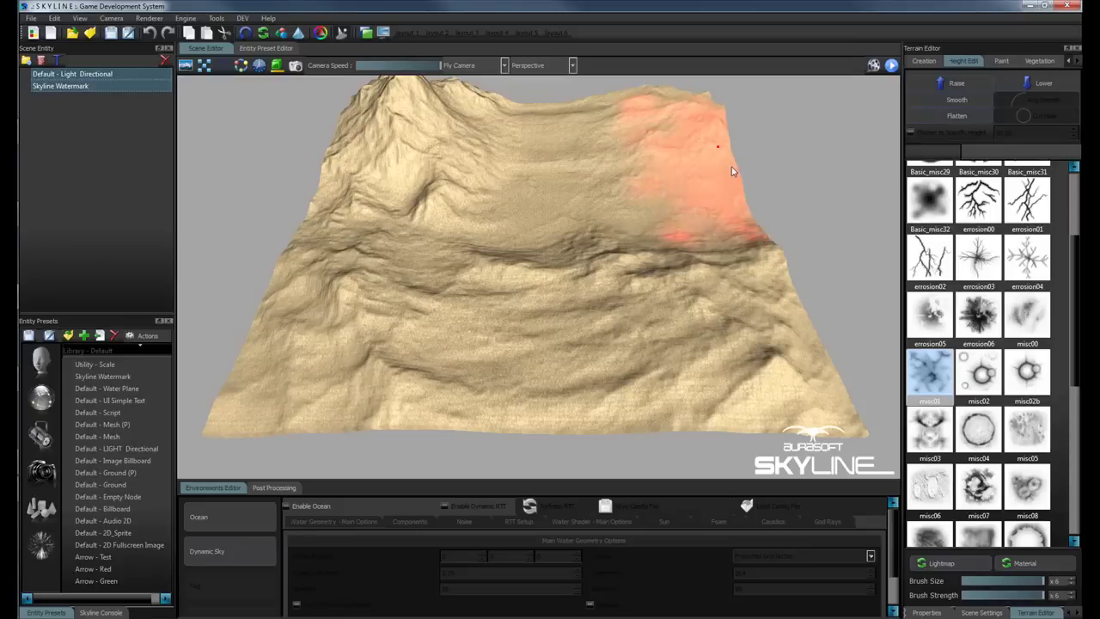
mouse_move(732, 171)
mouse_down()
mouse_move(717, 143)
mouse_move(786, 270)
mouse_move(816, 375)
mouse_move(508, 353)
mouse_move(369, 413)
mouse_move(340, 378)
mouse_move(495, 434)
mouse_up()
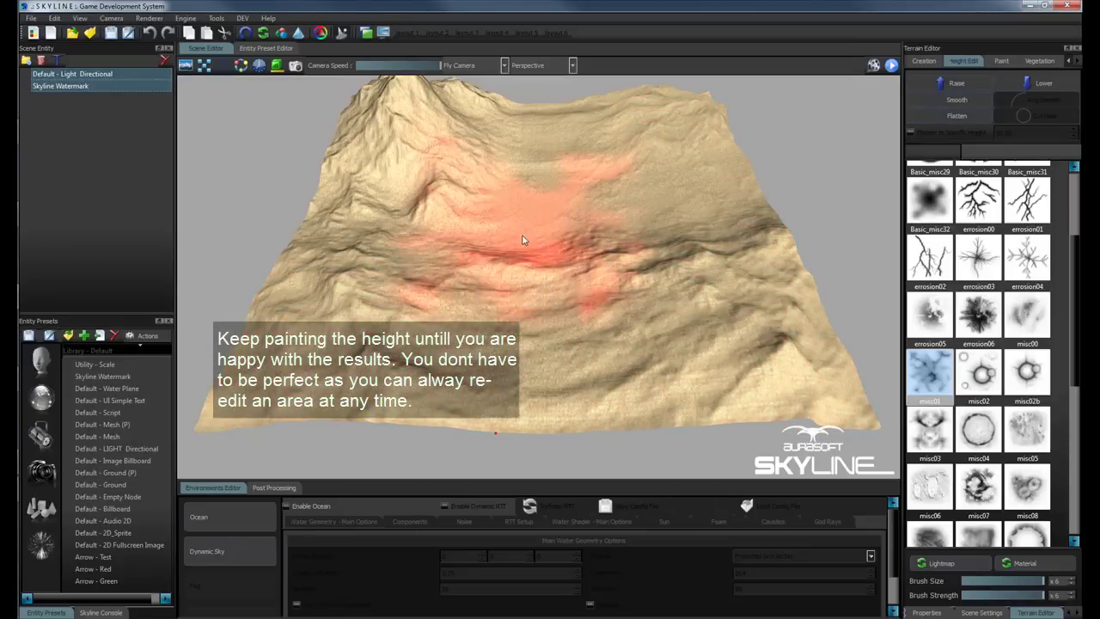
Build up a tall, pointed mountain peak and raise the neighbouring ridges with the misc01 brush.
mouse_move(593, 234)
alt+mouse_down()
mouse_move(533, 216)
mouse_move(609, 219)
alt+mouse_up()
alt+right_drag(609, 218, 543, 233)
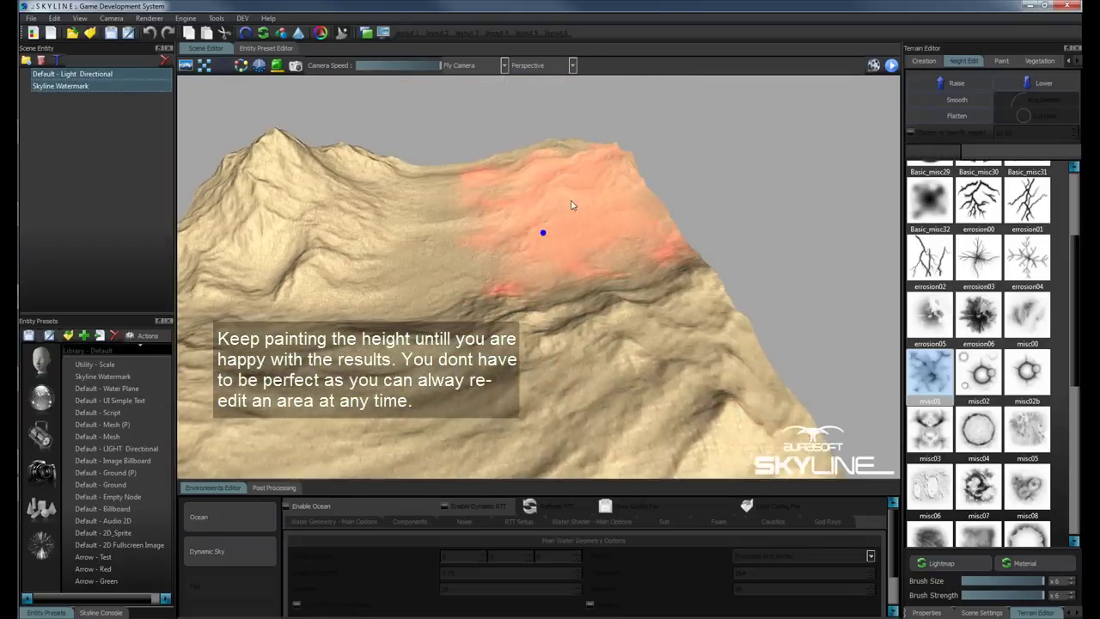
mouse_move(574, 205)
alt+mouse_down()
mouse_move(476, 189)
mouse_move(587, 280)
mouse_move(621, 281)
alt+mouse_up()
mouse_move(621, 281)
right_down()
mouse_move(311, 160)
mouse_move(458, 209)
mouse_move(541, 160)
right_up()
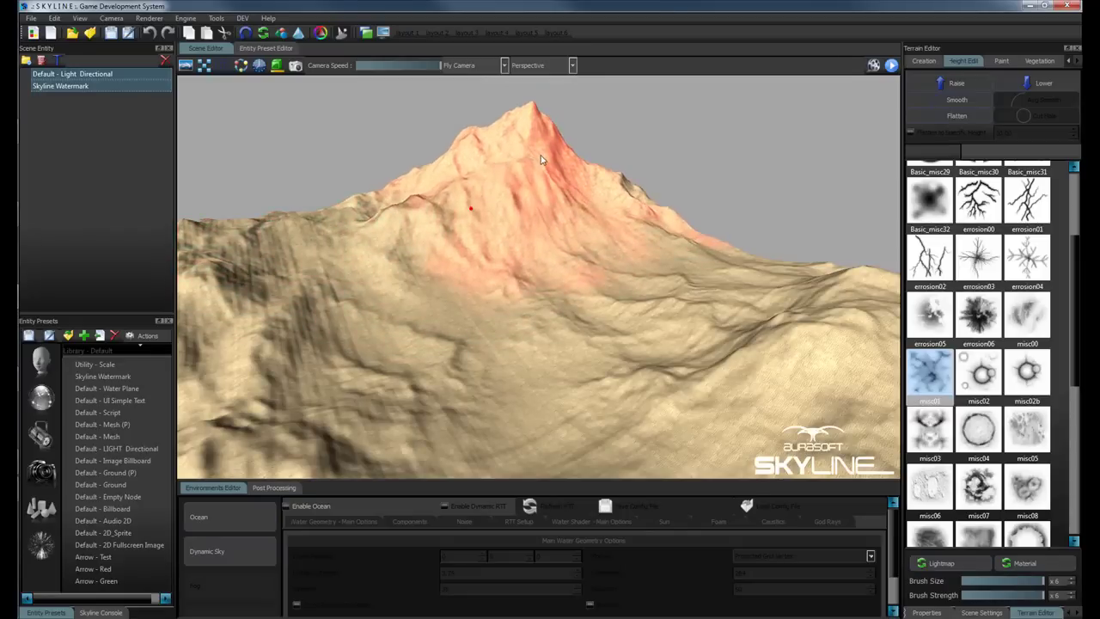
mouse_move(479, 184)
mouse_down()
mouse_move(373, 181)
mouse_move(560, 180)
mouse_up()
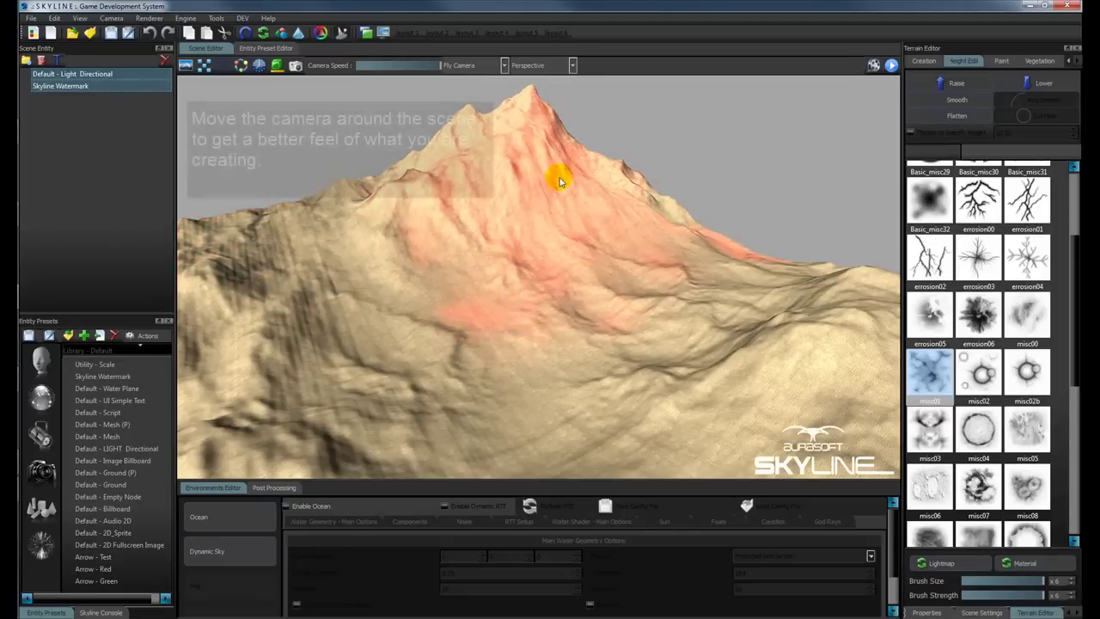
right_drag(559, 178, 463, 210)
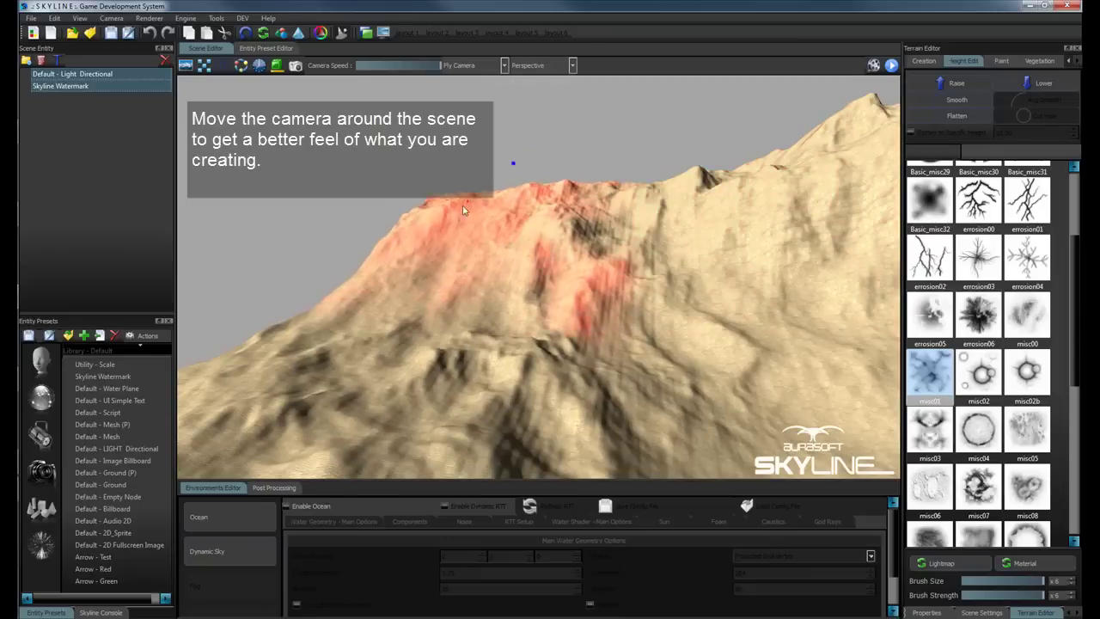
mouse_move(462, 184)
mouse_down()
mouse_move(379, 246)
mouse_move(294, 280)
mouse_move(412, 245)
mouse_up()
right_drag(593, 207, 495, 217)
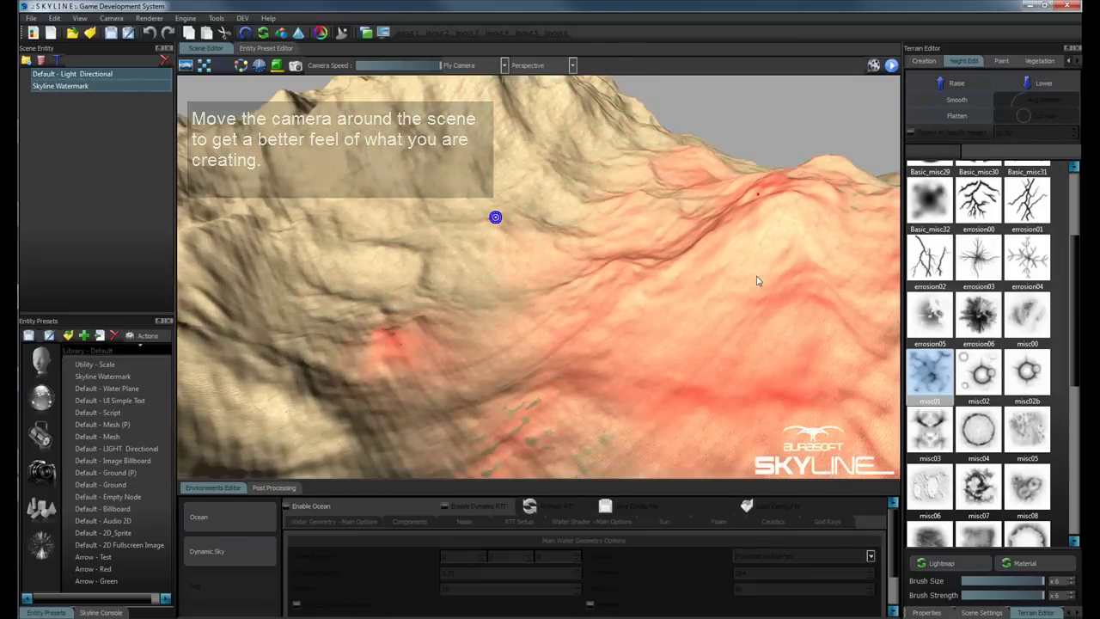
Reduce the brush size multiplier to x3 and raise a cluster of steep, narrow peaks beside the valley.
mouse_move(757, 281)
right_down()
mouse_move(734, 171)
mouse_move(687, 143)
mouse_move(502, 121)
mouse_move(518, 173)
right_up()
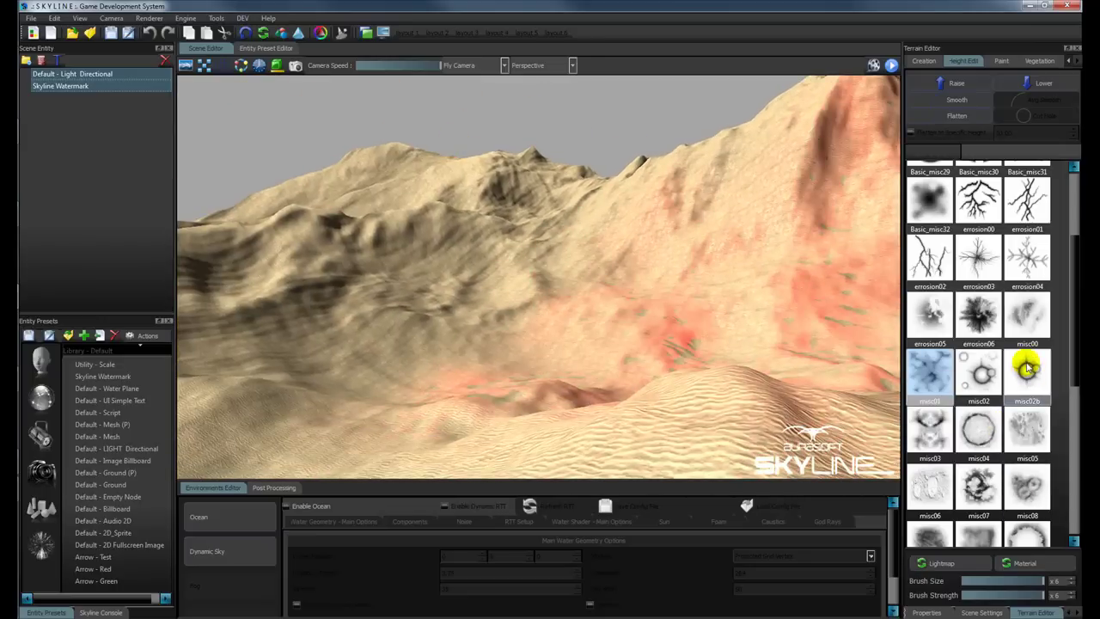
click(1072, 584)
click(1072, 584)
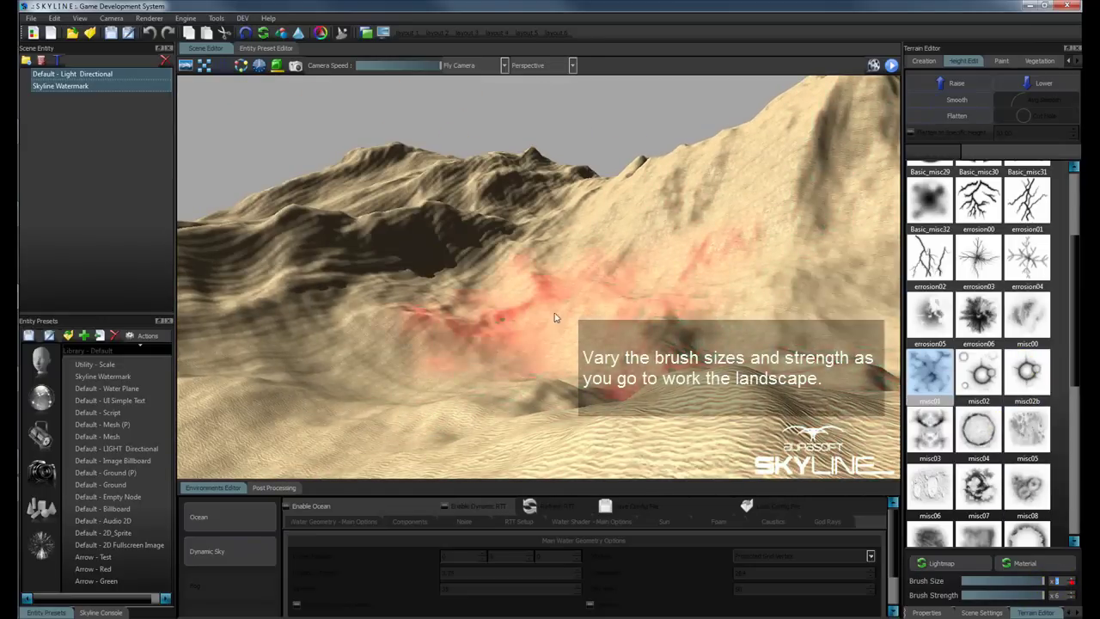
mouse_move(554, 318)
mouse_down()
mouse_move(415, 263)
mouse_move(410, 250)
mouse_move(358, 248)
mouse_move(429, 229)
mouse_move(366, 206)
mouse_move(323, 223)
mouse_move(400, 232)
mouse_move(392, 207)
mouse_move(332, 182)
mouse_move(443, 220)
mouse_up()
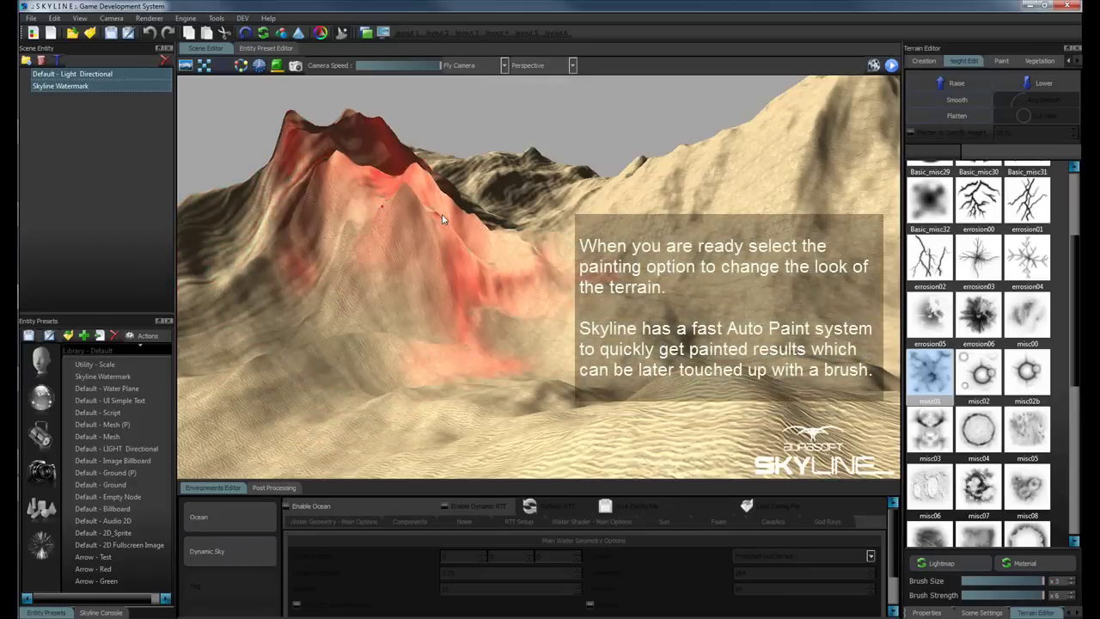
mouse_move(596, 164)
right_down()
mouse_move(688, 152)
mouse_move(530, 160)
mouse_move(668, 143)
mouse_move(728, 152)
mouse_move(702, 152)
right_up()
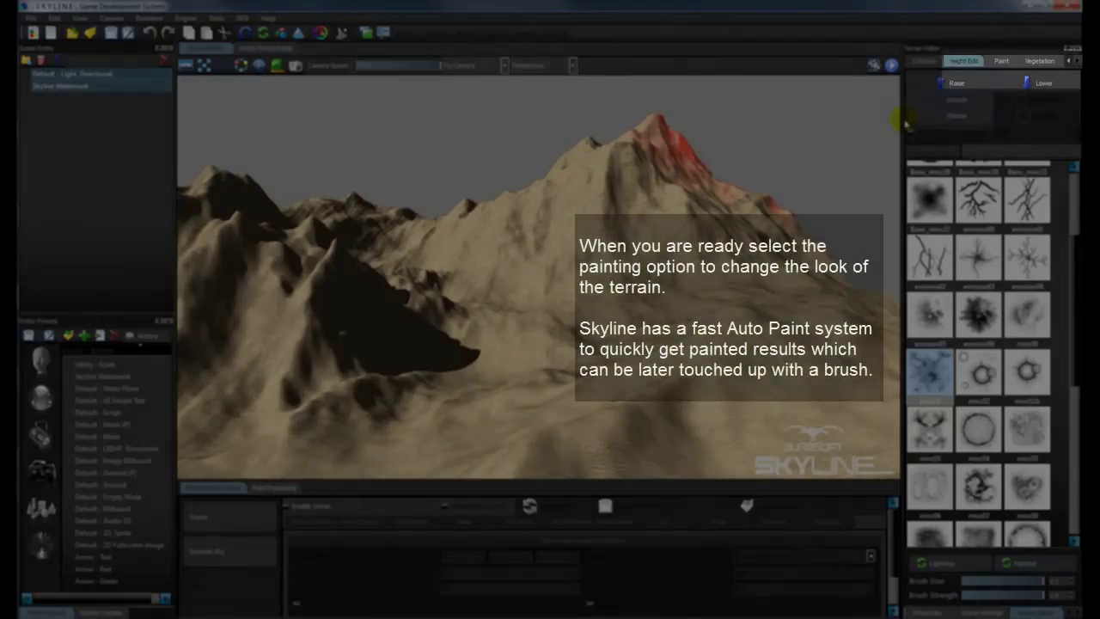
Auto-paint all terrain layers based on the slopes and accept repainting the whole terrain.
click(1002, 61)
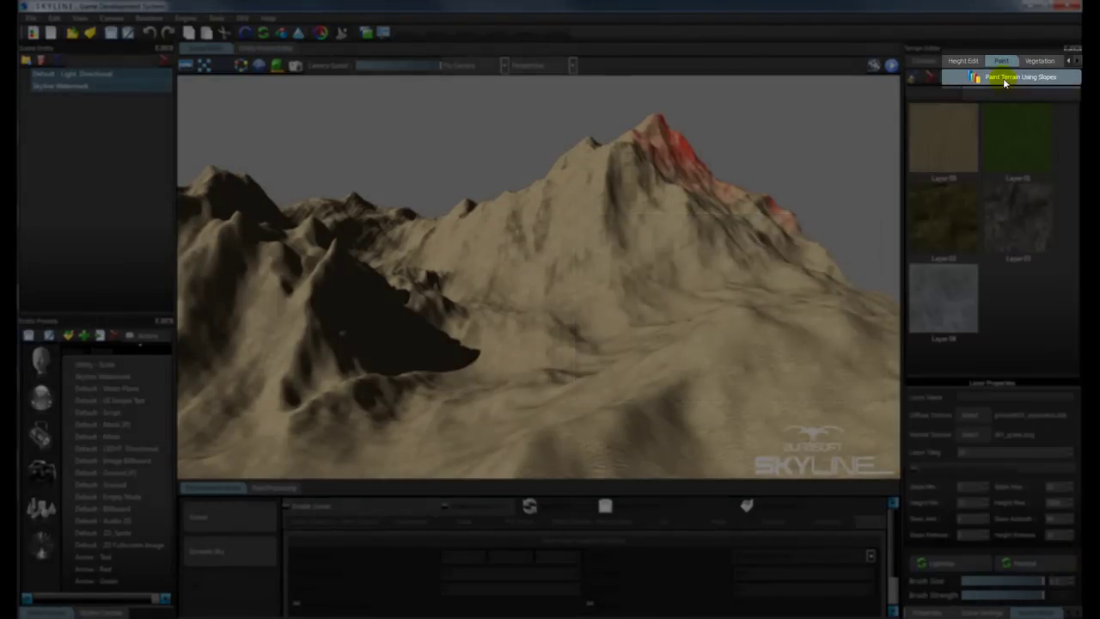
click(1003, 78)
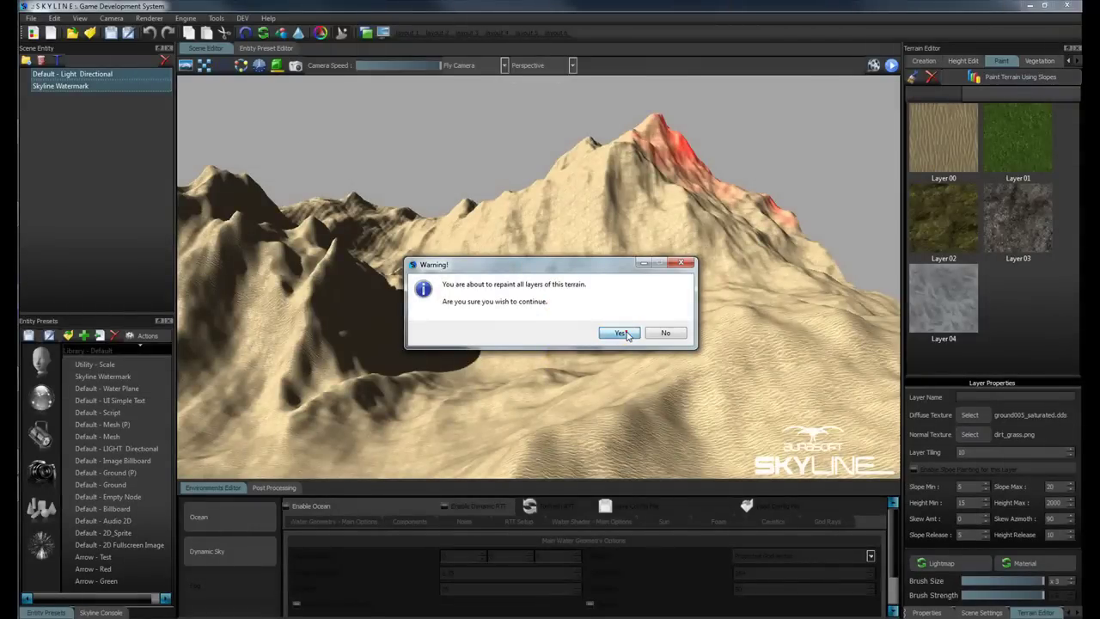
click(619, 333)
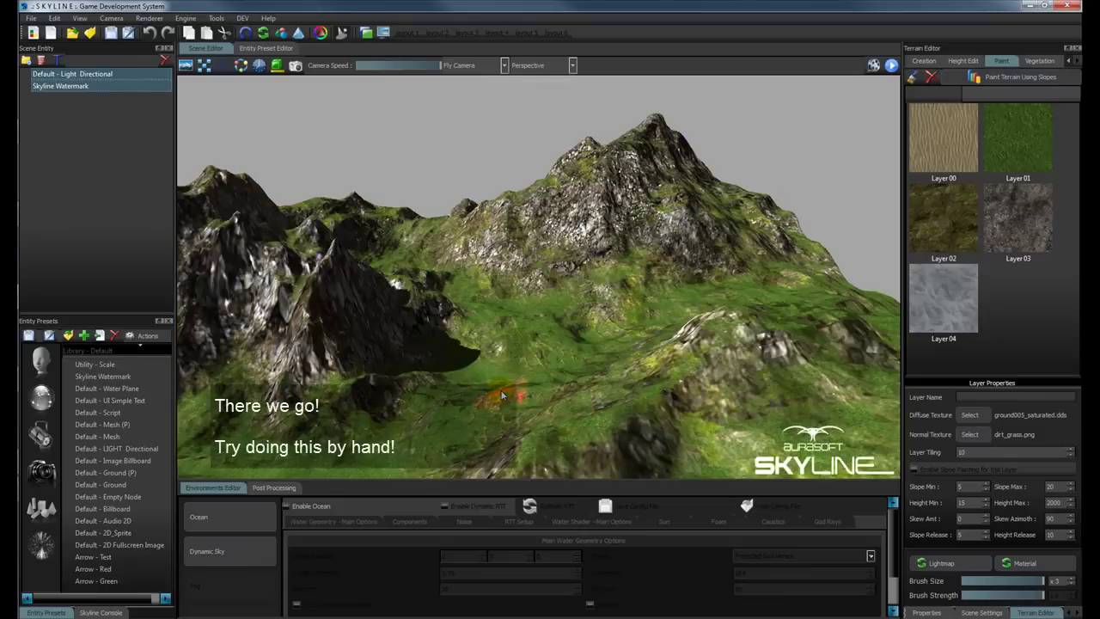
Smooth the spiky peaks beside the valley with a mid-size height brush at size multiplier x3 and strength multiplier x1.
mouse_move(770, 346)
right_down()
mouse_move(577, 360)
mouse_move(714, 345)
right_up()
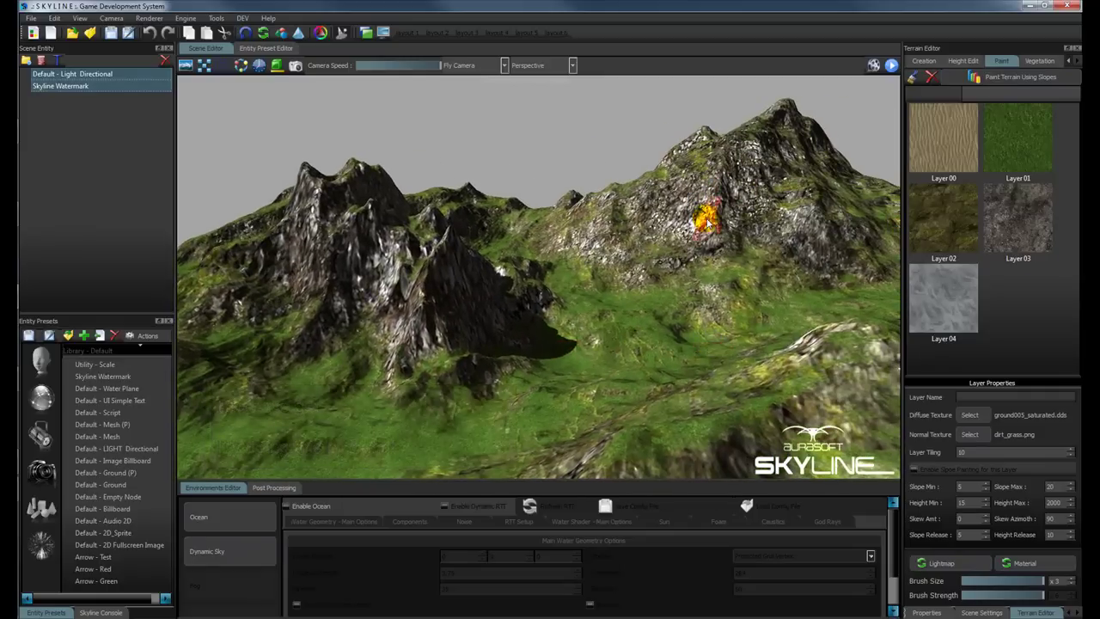
key(w)
mouse_move(720, 263)
right_down()
mouse_move(793, 241)
mouse_move(507, 239)
mouse_move(517, 233)
right_up()
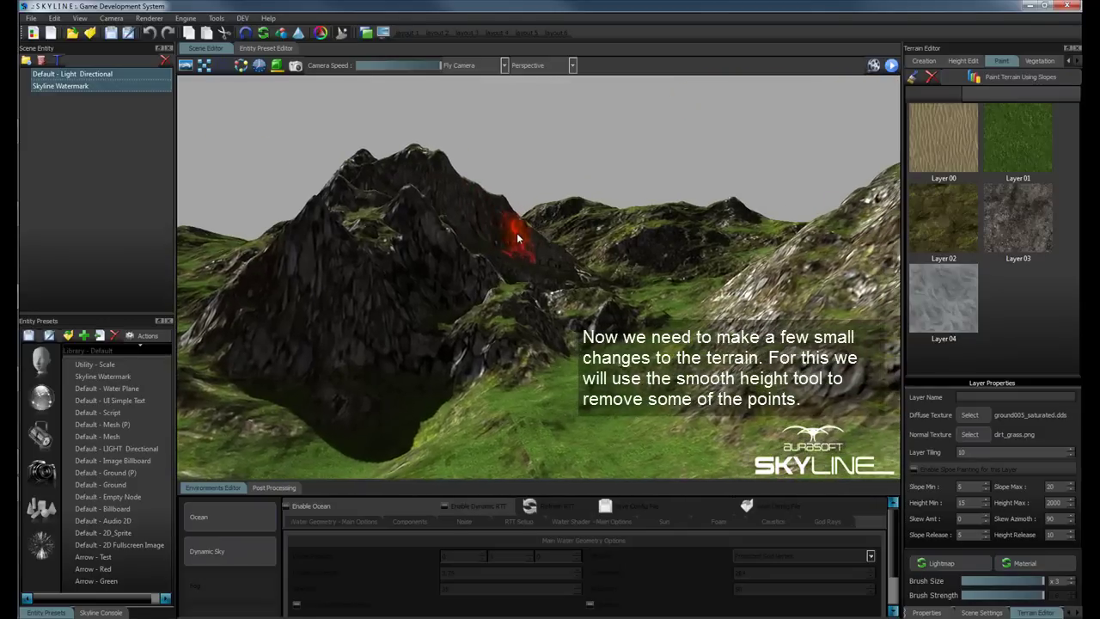
click(964, 62)
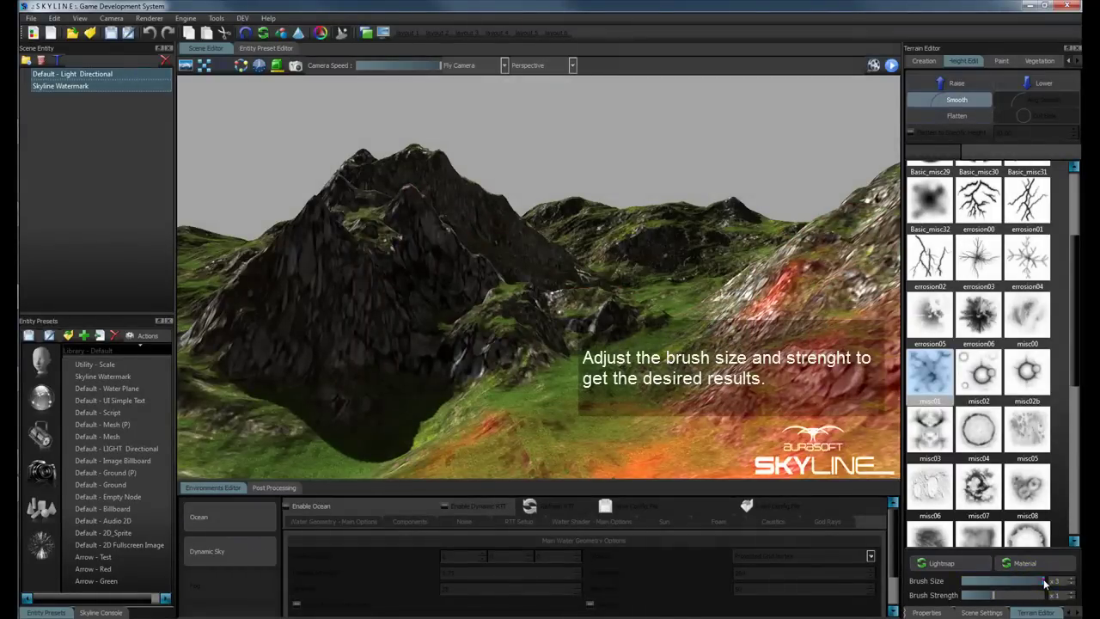
drag(1046, 584, 968, 584)
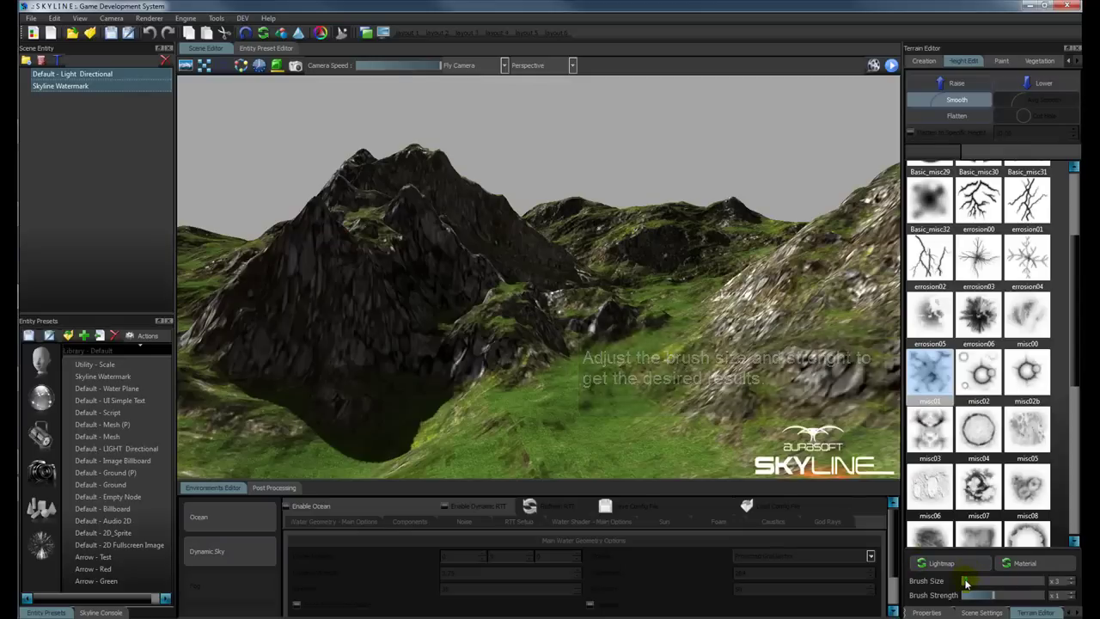
drag(996, 585, 1010, 585)
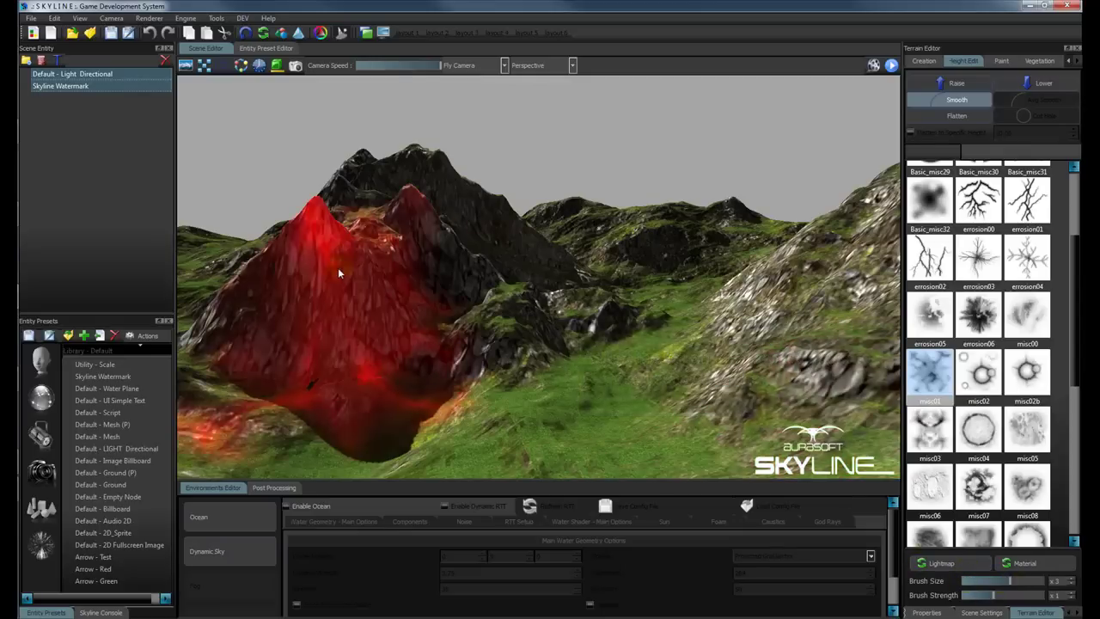
mouse_move(365, 206)
mouse_down()
mouse_move(386, 240)
mouse_move(392, 214)
mouse_move(420, 199)
mouse_up()
mouse_move(349, 191)
mouse_down()
mouse_move(369, 254)
mouse_move(329, 270)
mouse_move(411, 190)
mouse_move(349, 261)
mouse_move(385, 272)
mouse_move(441, 217)
mouse_move(640, 232)
mouse_move(505, 260)
mouse_up()
Smooth the rocky ridge on another side of the hills using the same brush settings.
right_drag(505, 260, 360, 248)
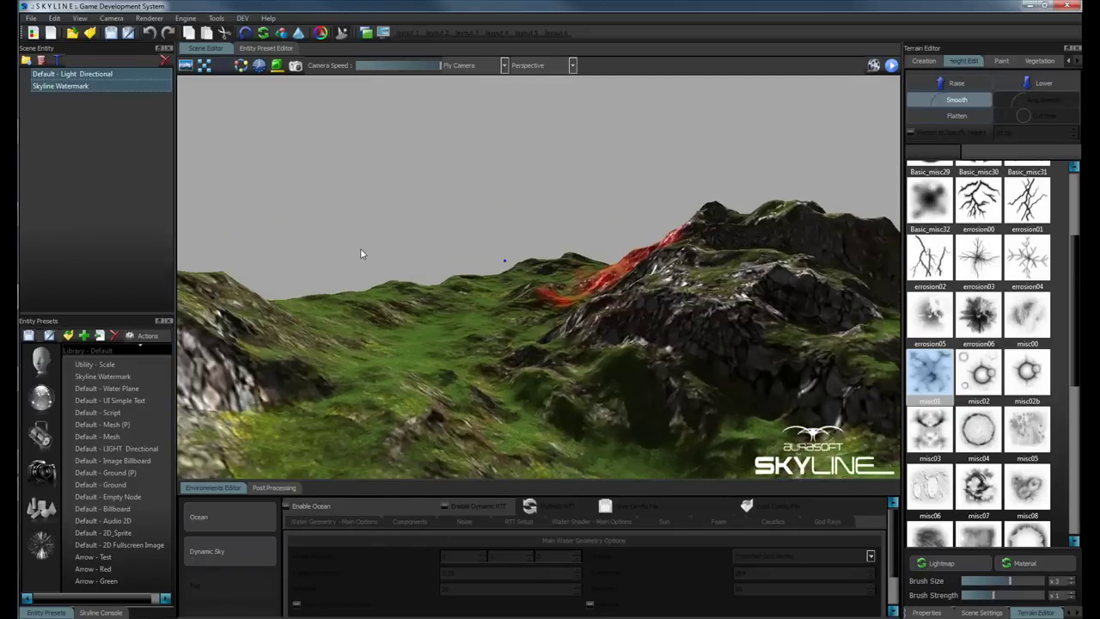
right_drag(567, 258, 372, 246)
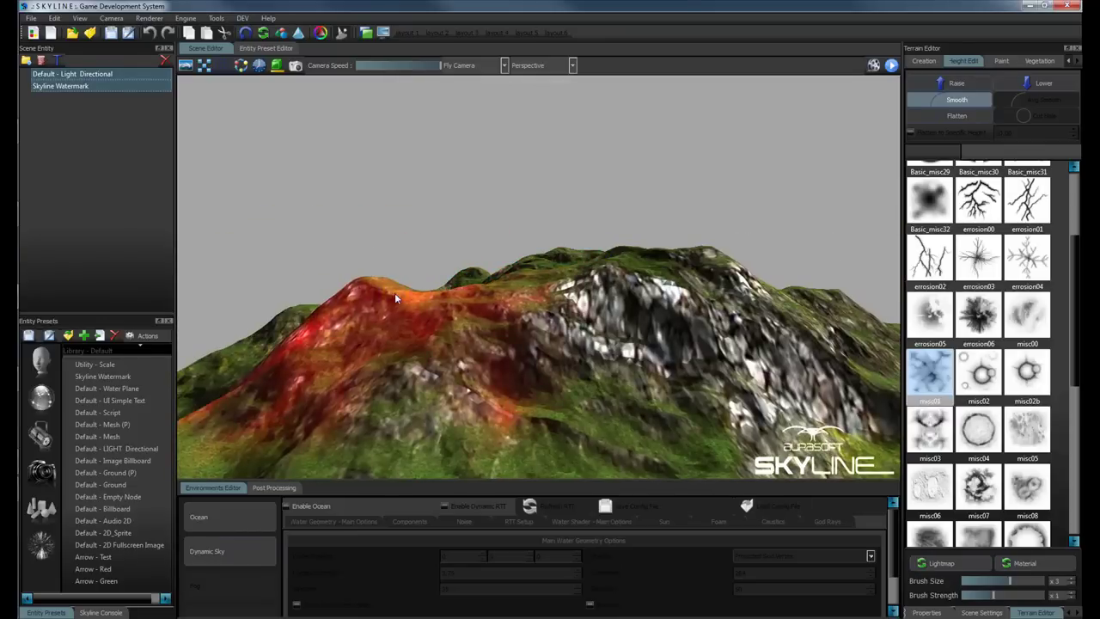
mouse_move(395, 294)
mouse_down()
mouse_move(336, 303)
mouse_move(705, 310)
mouse_up()
Set the layer tiling of the grey rock paint texture, Layer 03, to 30.
mouse_move(705, 309)
right_down()
mouse_move(481, 311)
mouse_move(634, 299)
mouse_move(819, 318)
mouse_move(410, 291)
mouse_move(528, 300)
mouse_move(483, 308)
mouse_move(443, 345)
mouse_move(371, 330)
mouse_move(430, 327)
right_up()
click(1002, 61)
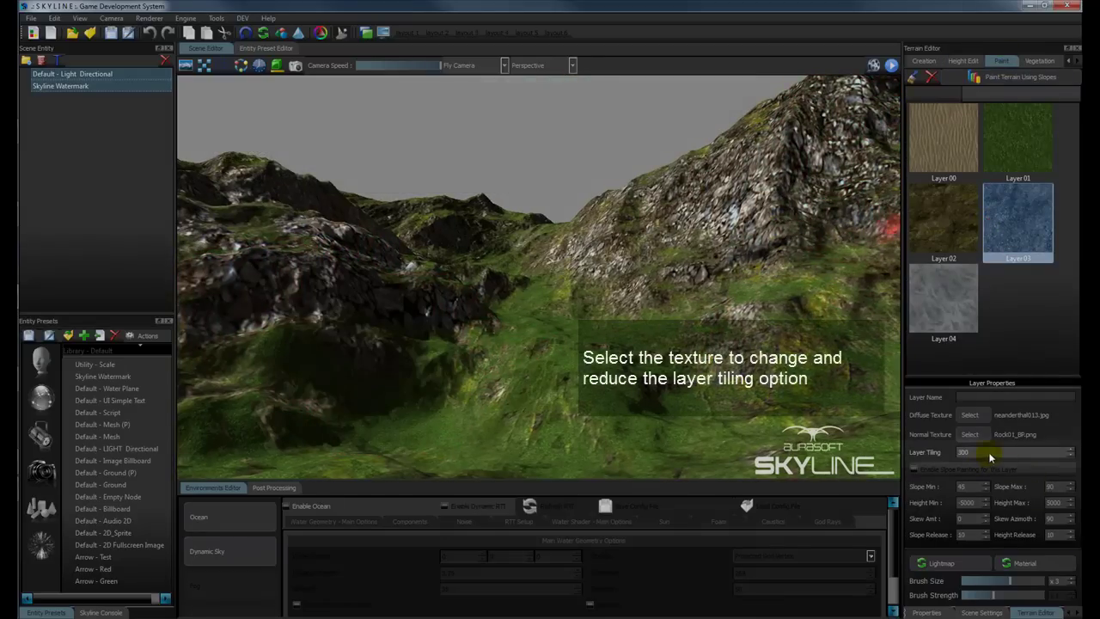
click(989, 453)
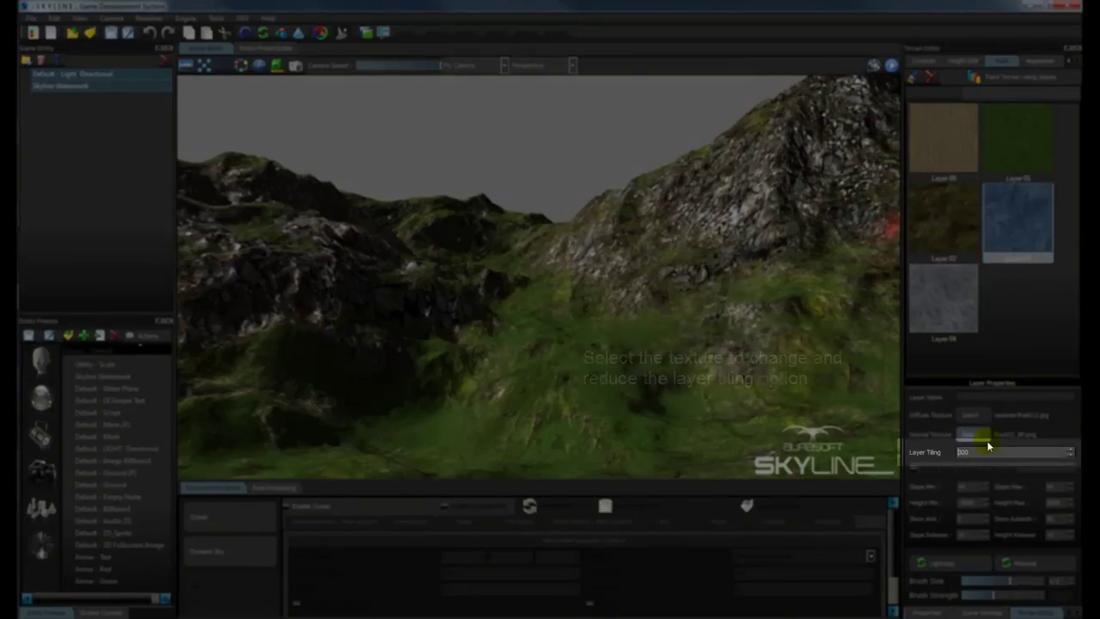
text(30)
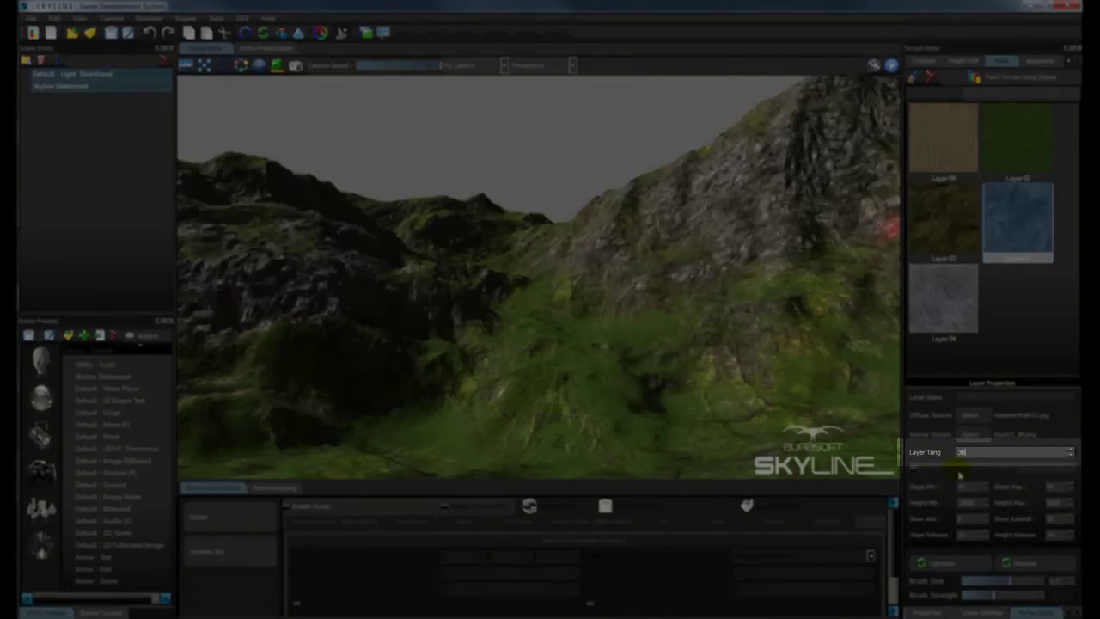
key(Return)
Set the layer tiling of the mossy rock paint texture, Layer 02, to 20.
click(955, 210)
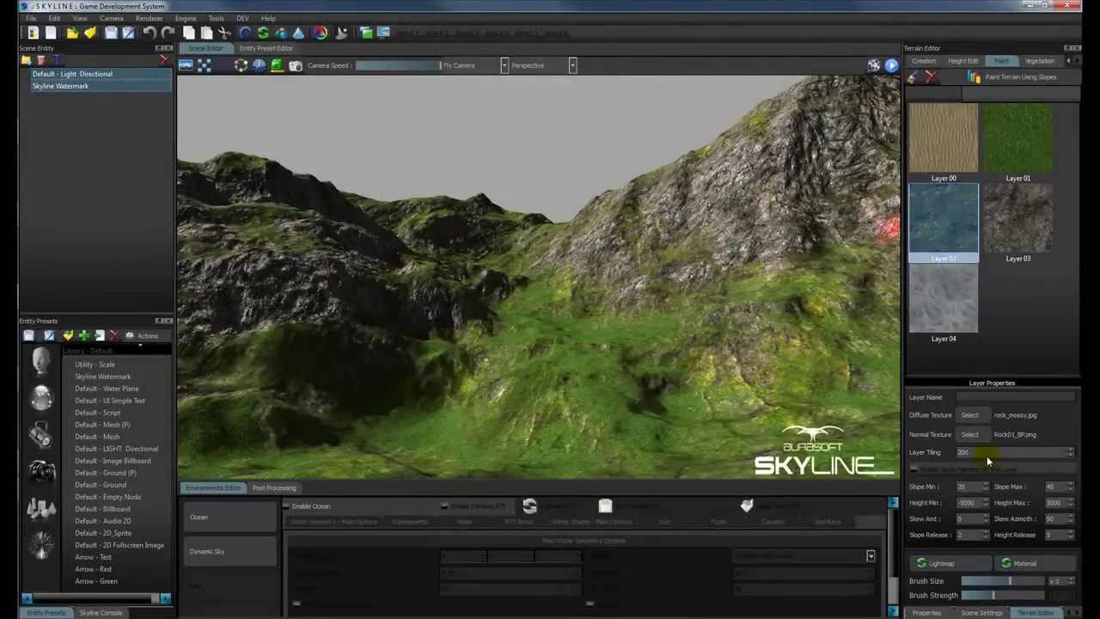
text(20)
key(Return)
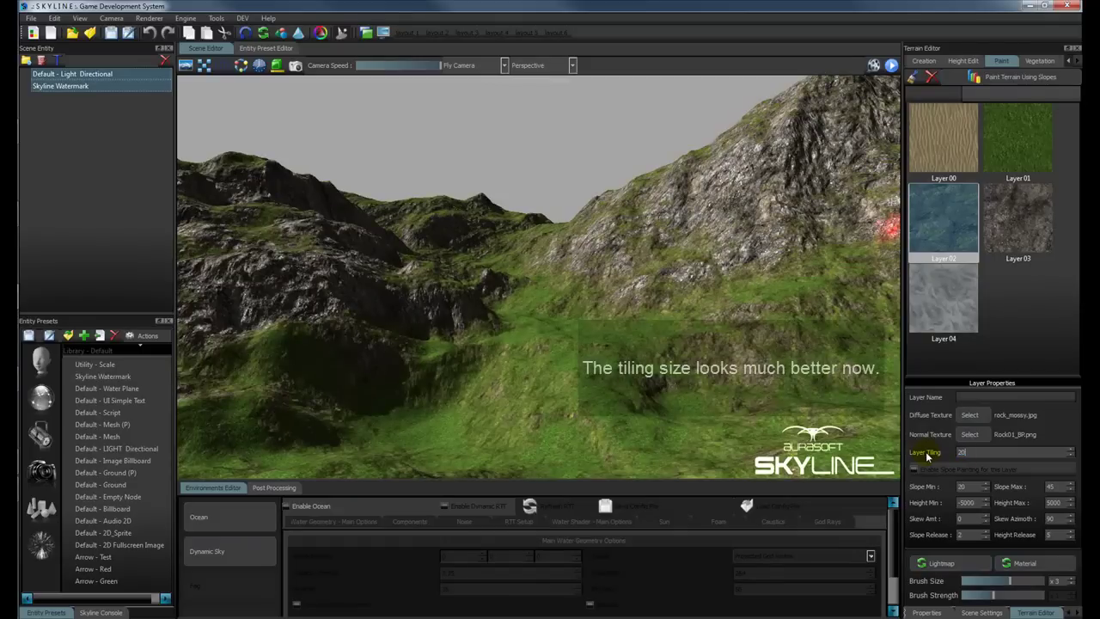
Lower the camera speed and fly across the hills to inspect the retextured slopes up close.
right_drag(778, 384, 547, 354)
key(w)
key(w)
mouse_move(703, 289)
right_down()
mouse_move(644, 290)
mouse_move(470, 158)
right_up()
drag(425, 67, 367, 71)
right_drag(730, 220, 663, 220)
key(w)
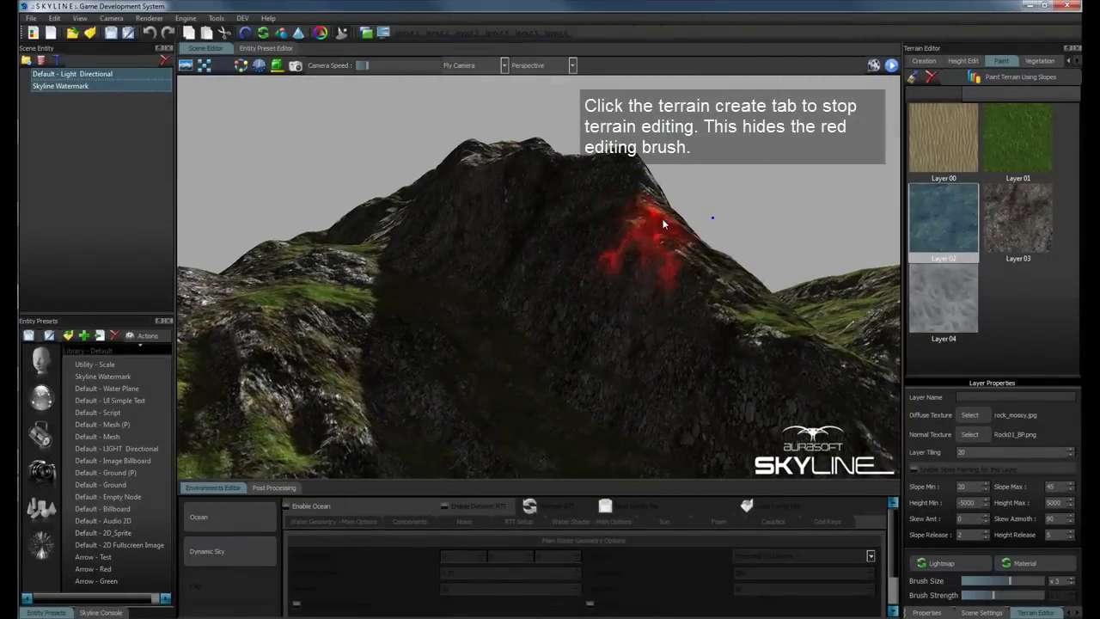
Leave terrain painting so the red editing brush is hidden, and look around the mountainside.
click(924, 60)
right_drag(778, 255, 514, 255)
right_drag(500, 255, 858, 251)
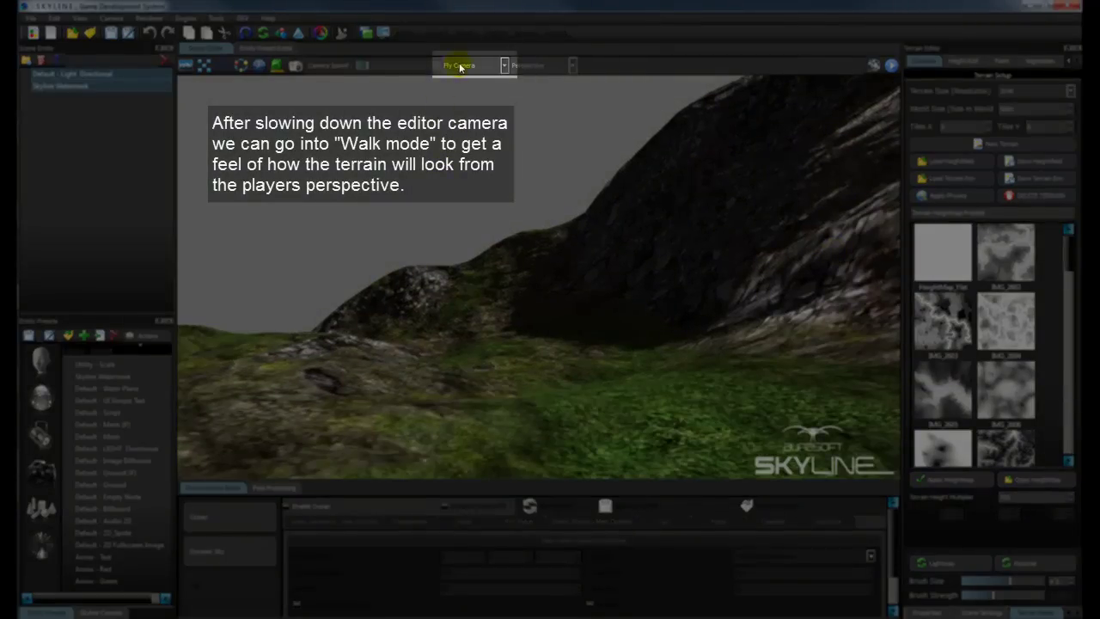
Switch to the walk camera and survey the terrain from the player's perspective.
click(464, 86)
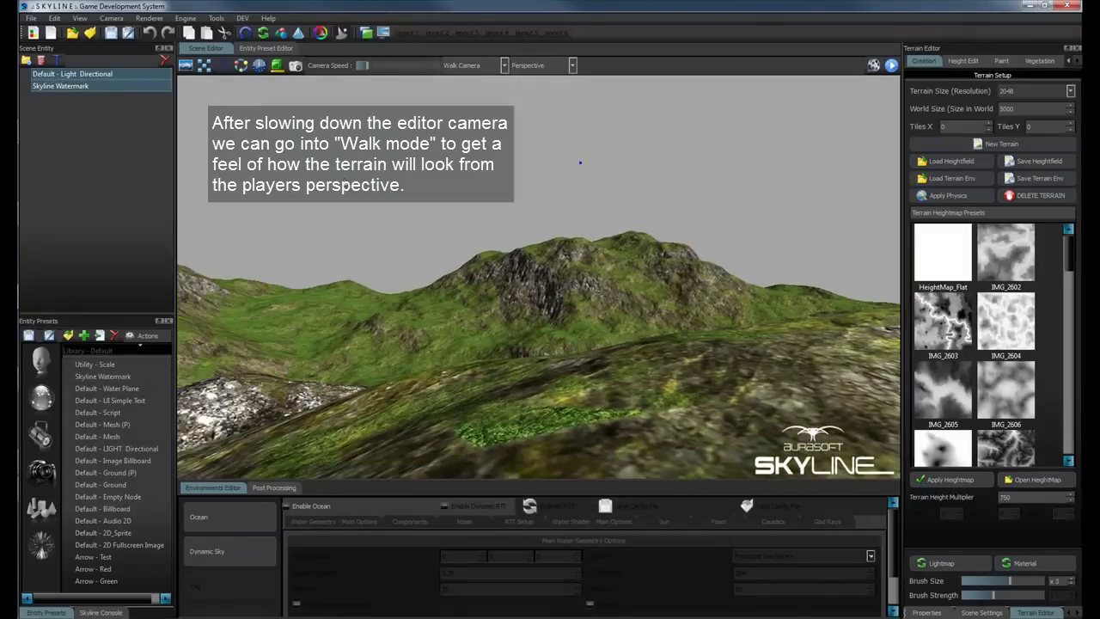
key(w)
right_drag(415, 195, 188, 208)
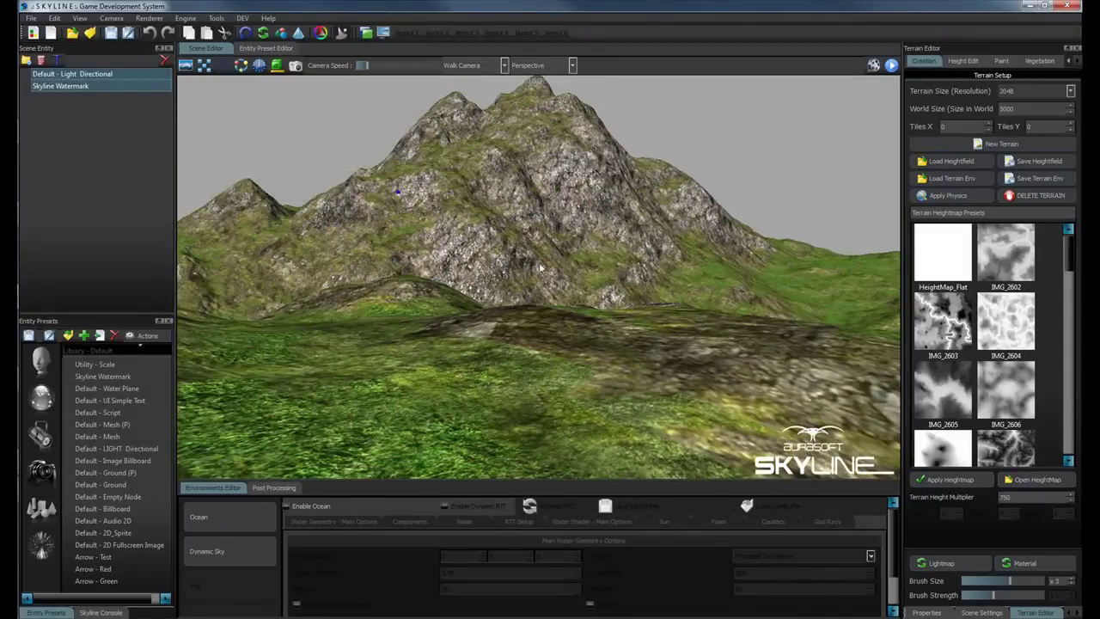
right_drag(756, 261, 736, 286)
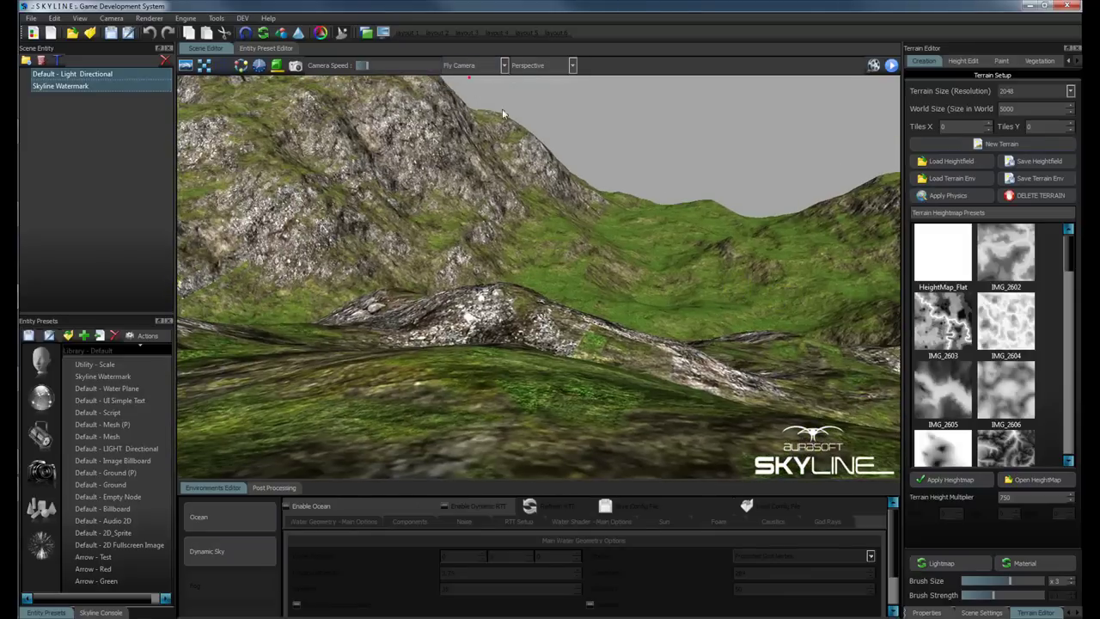
Return to the fly camera above the hills and enable the TEST post-processing effect for height fog.
right_drag(502, 112, 510, 187)
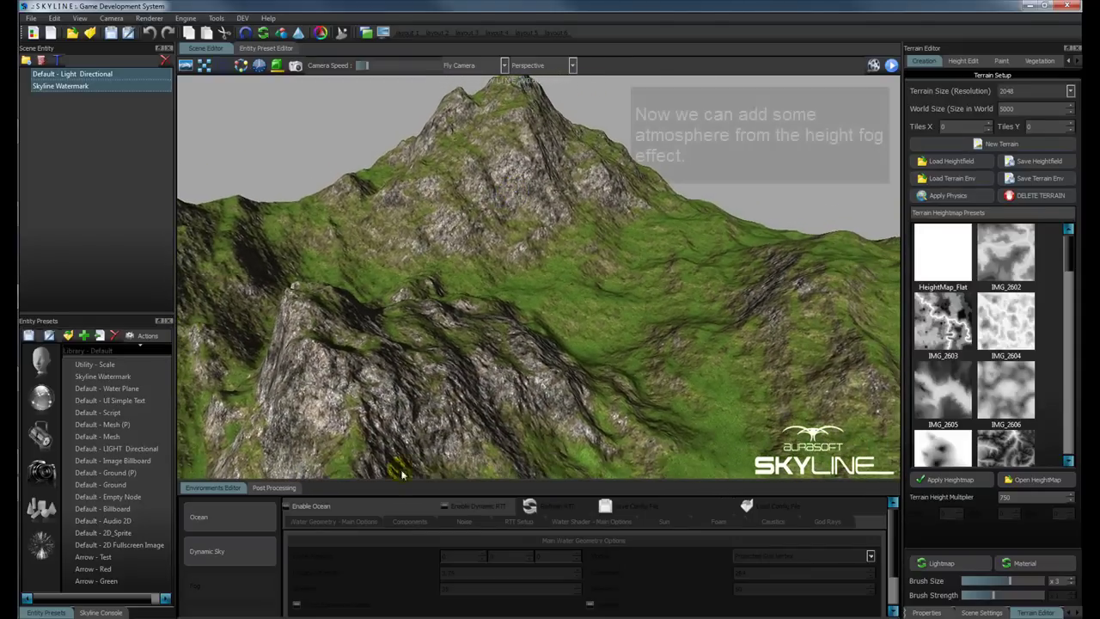
click(273, 487)
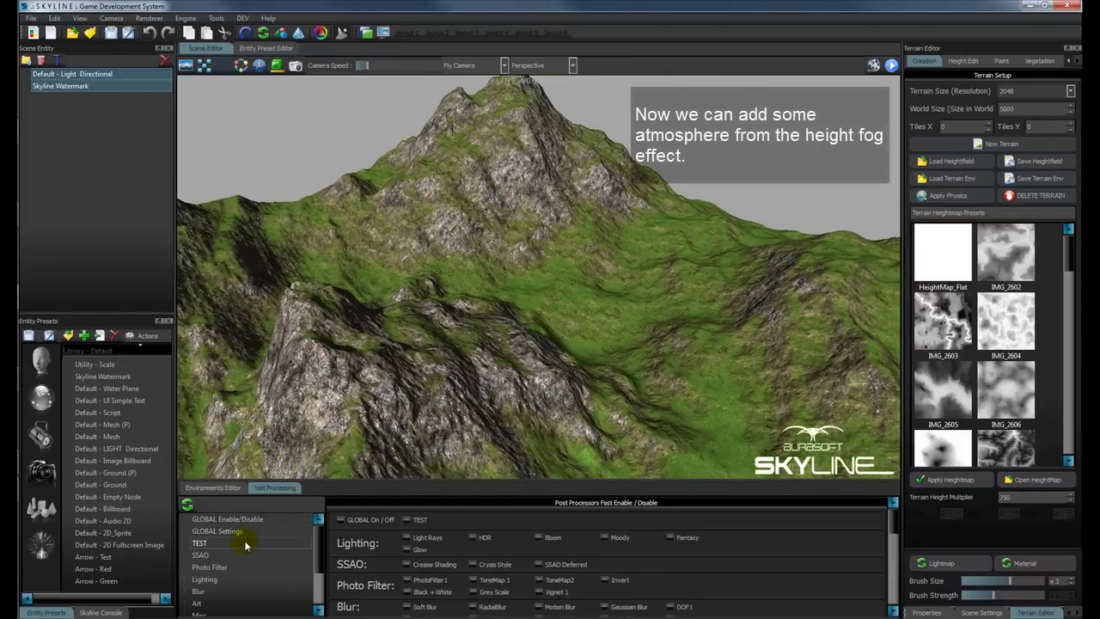
click(245, 544)
click(402, 524)
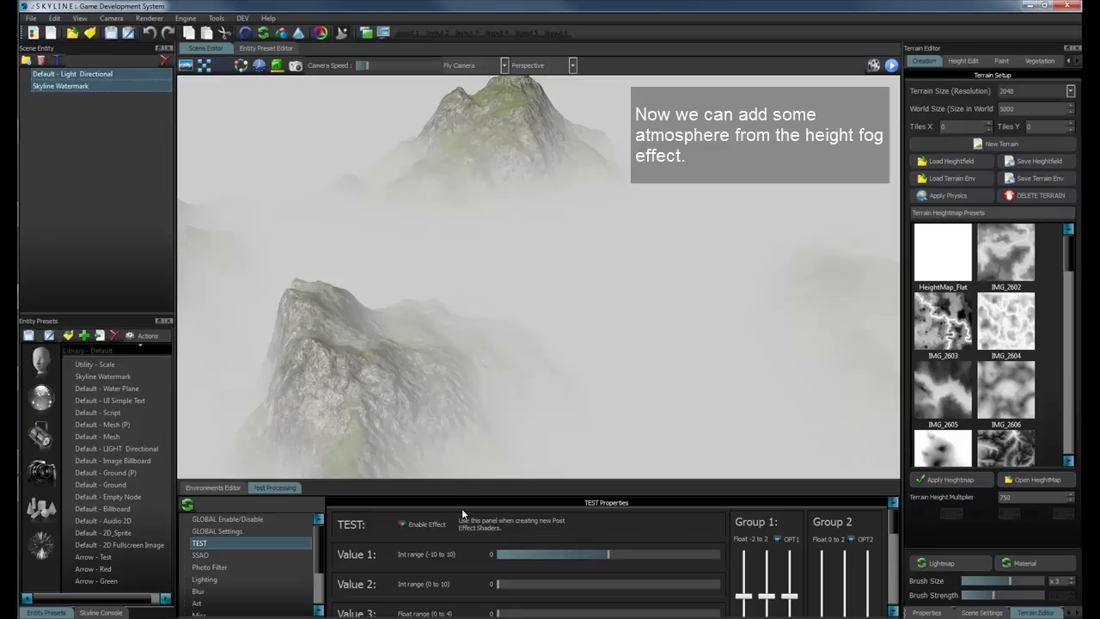
Thin the height fog by setting Value 3 of the TEST effect to 1731.
right_drag(623, 366, 680, 381)
drag(679, 383, 695, 390)
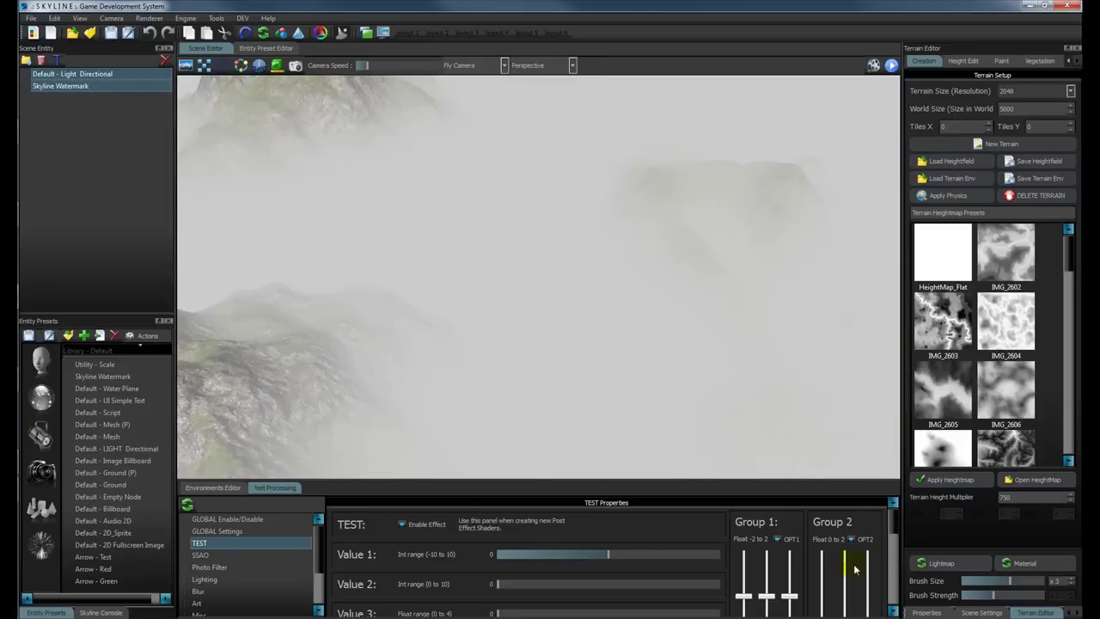
scroll(893, 530, down, 3)
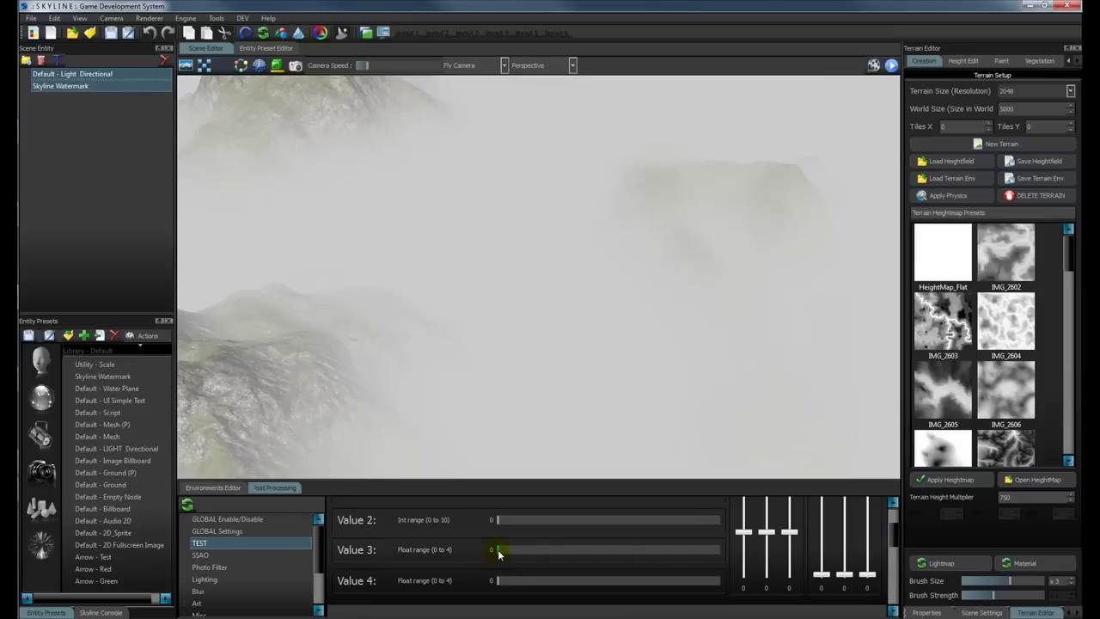
drag(499, 553, 599, 556)
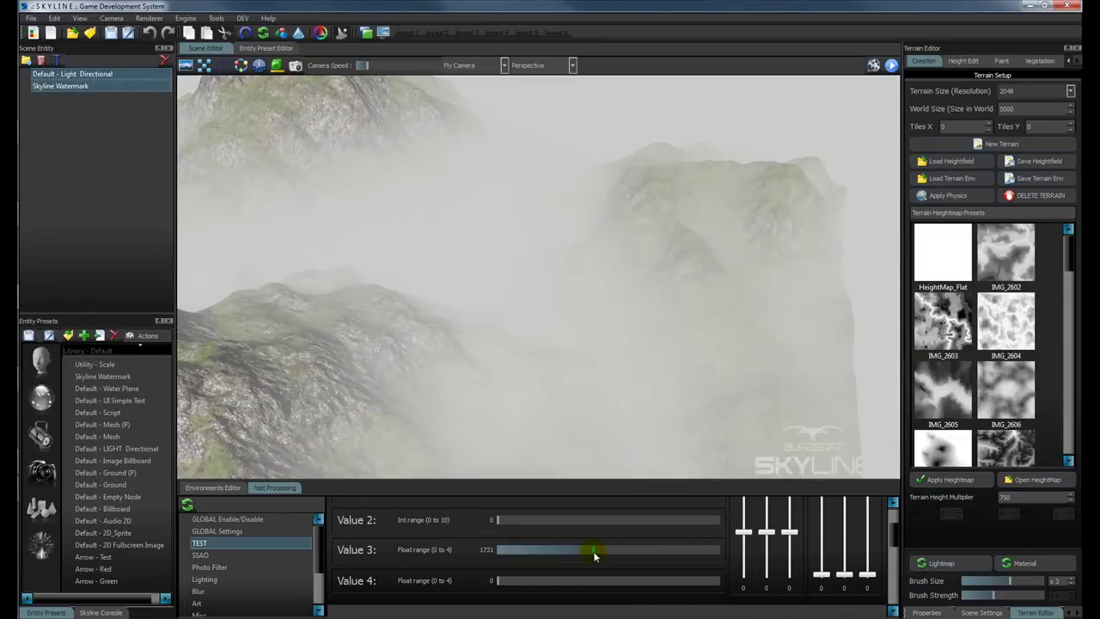
Examine the fog around the mountain tops from the air and in the valley with the walk camera.
key(w)
mouse_move(687, 240)
right_down()
mouse_move(620, 263)
mouse_move(585, 226)
mouse_move(526, 208)
right_up()
mouse_move(526, 210)
mouse_down()
mouse_move(459, 167)
mouse_move(872, 149)
mouse_up()
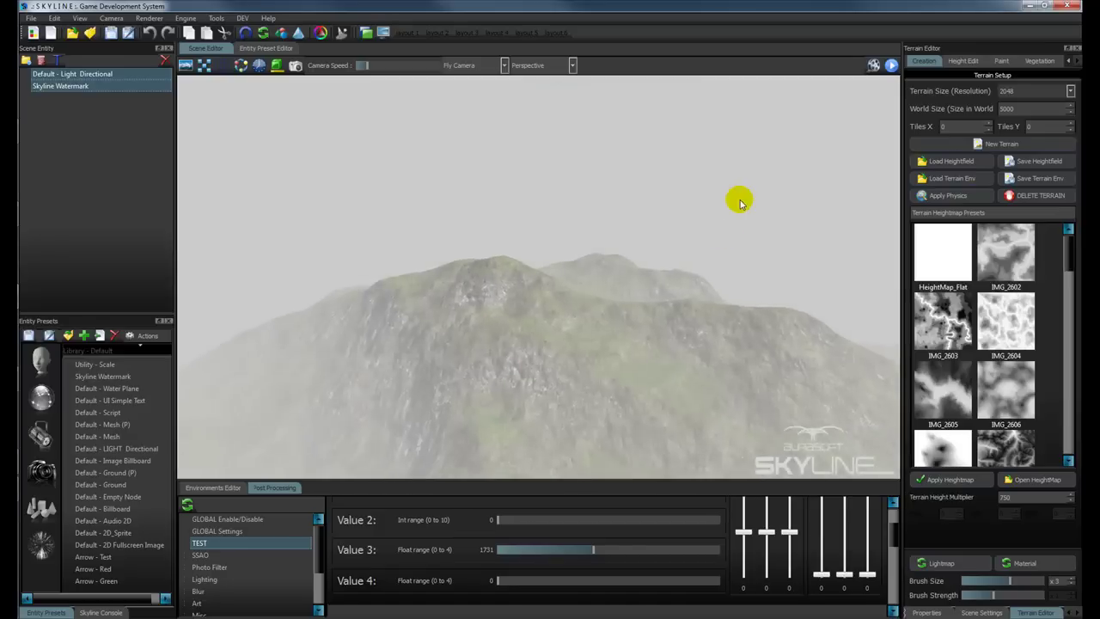
mouse_move(740, 202)
mouse_down()
mouse_move(769, 194)
mouse_move(533, 159)
mouse_move(508, 201)
mouse_move(332, 197)
mouse_move(604, 222)
mouse_move(526, 224)
mouse_up()
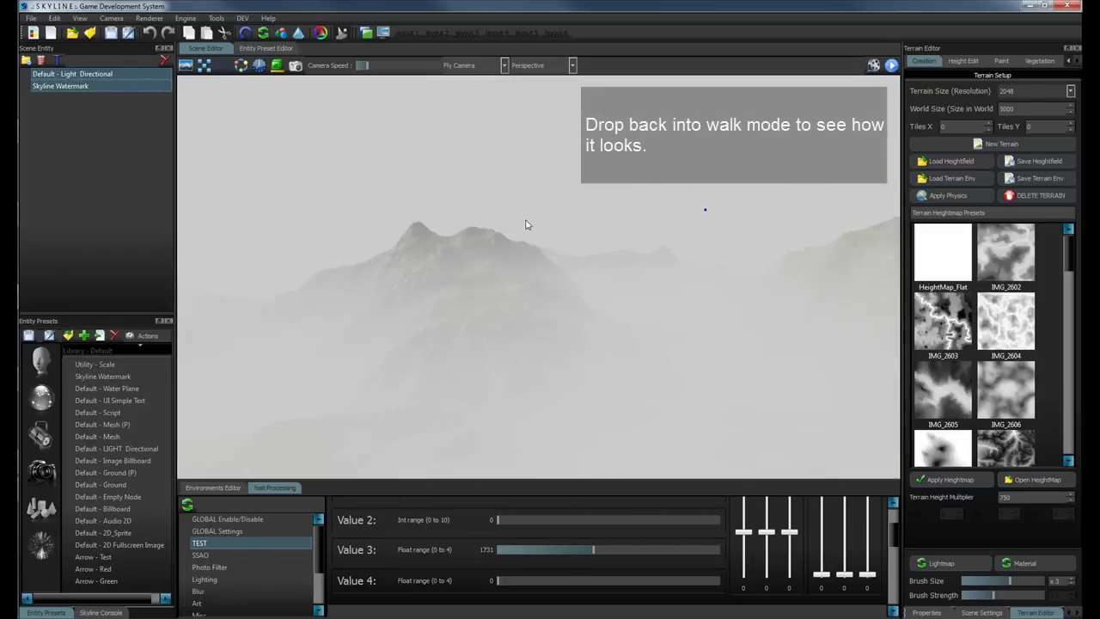
click(479, 86)
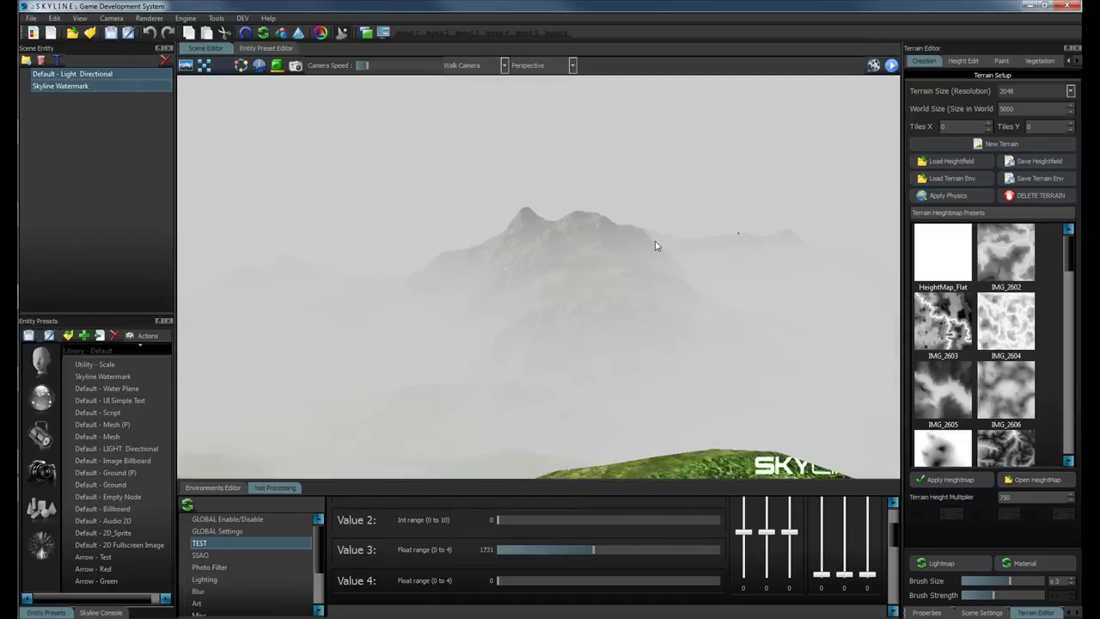
mouse_move(389, 264)
mouse_down()
mouse_move(369, 263)
mouse_move(418, 246)
mouse_move(745, 233)
mouse_move(543, 264)
mouse_up()
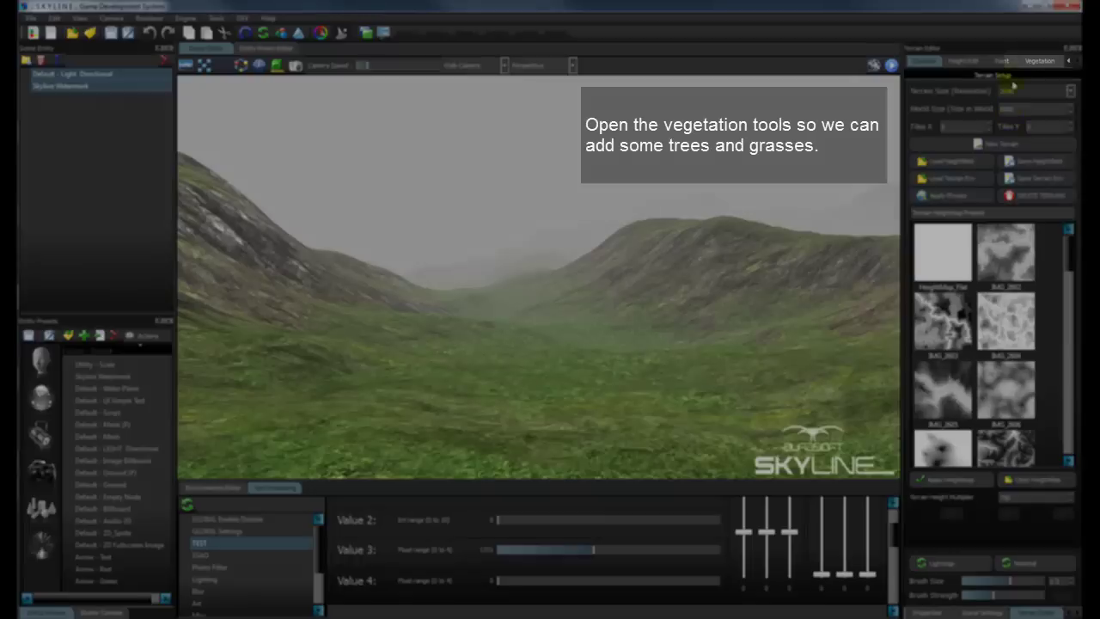
Add a new vegetation model in the terrain's vegetation tools and load a spruce tree mesh for it.
click(1008, 64)
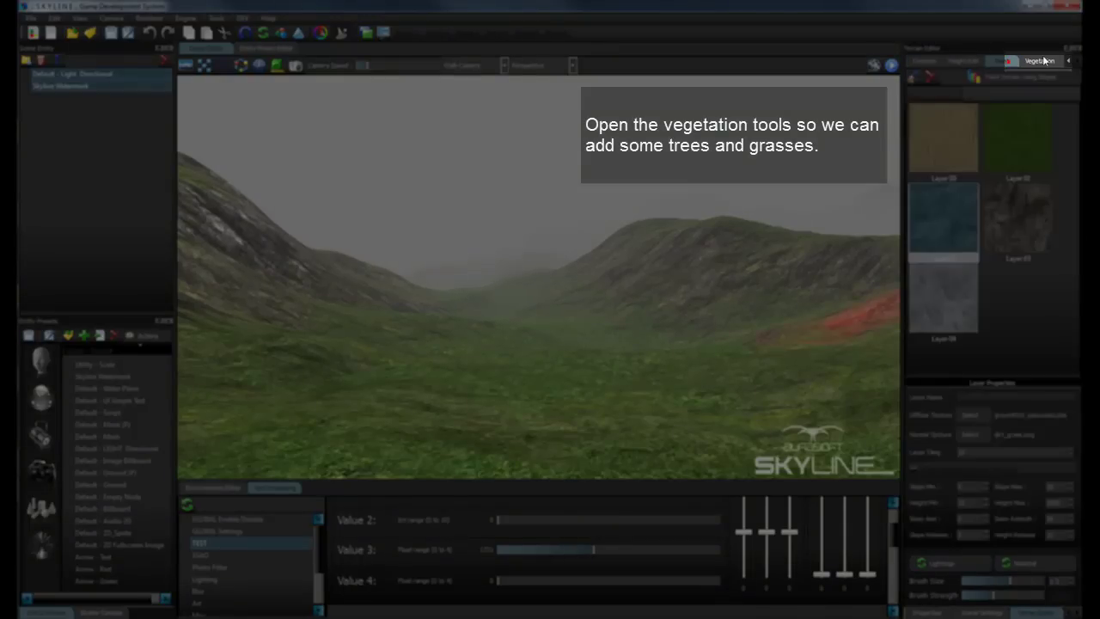
click(1042, 61)
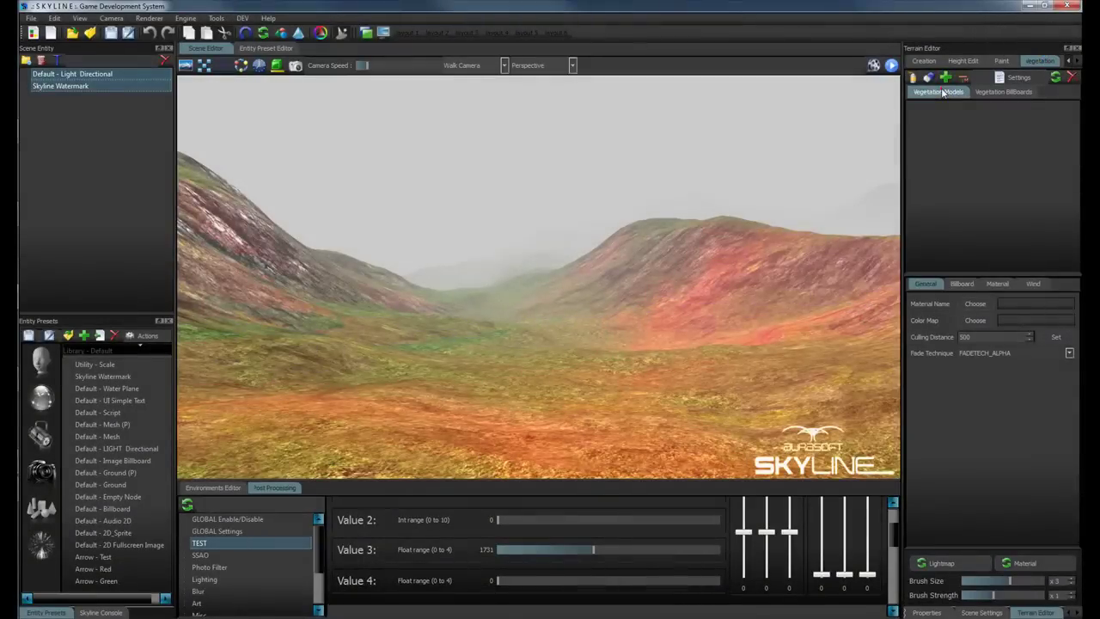
click(913, 79)
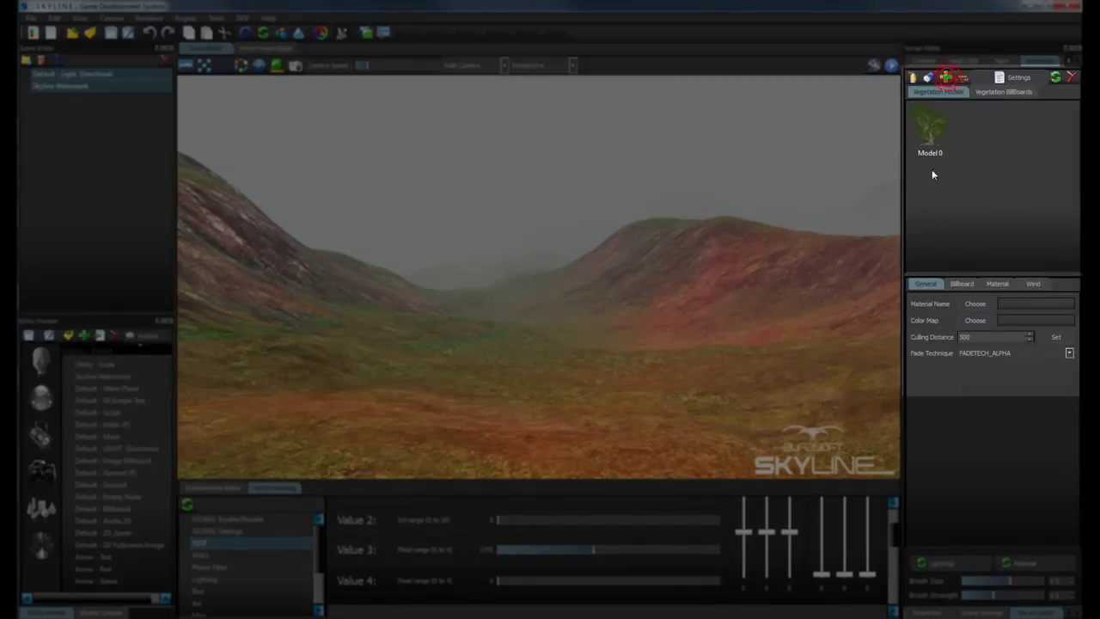
click(928, 146)
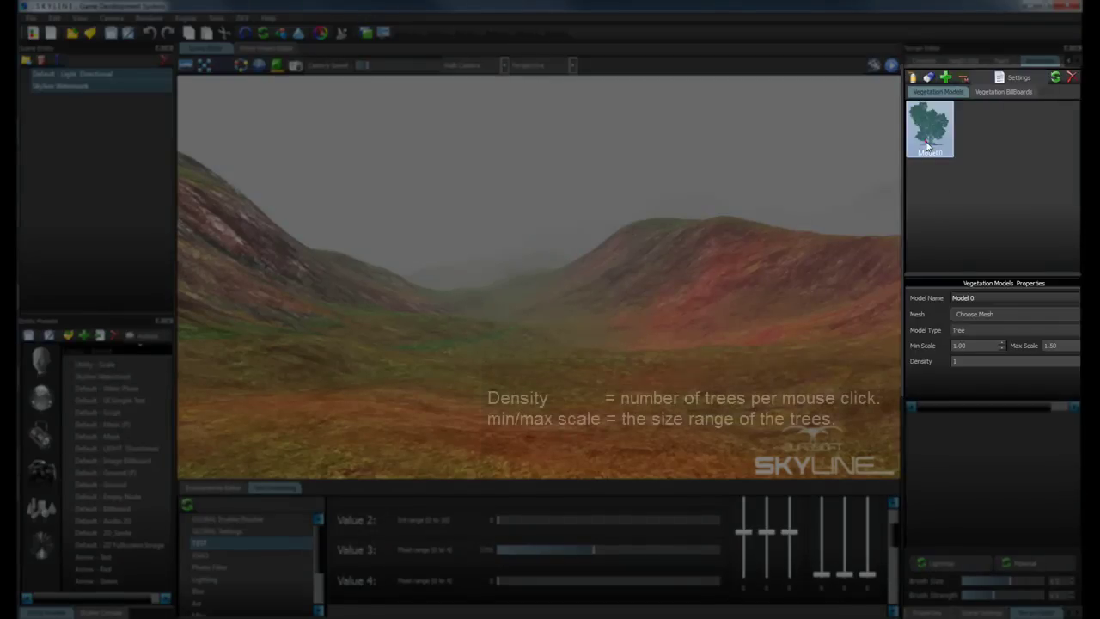
click(989, 315)
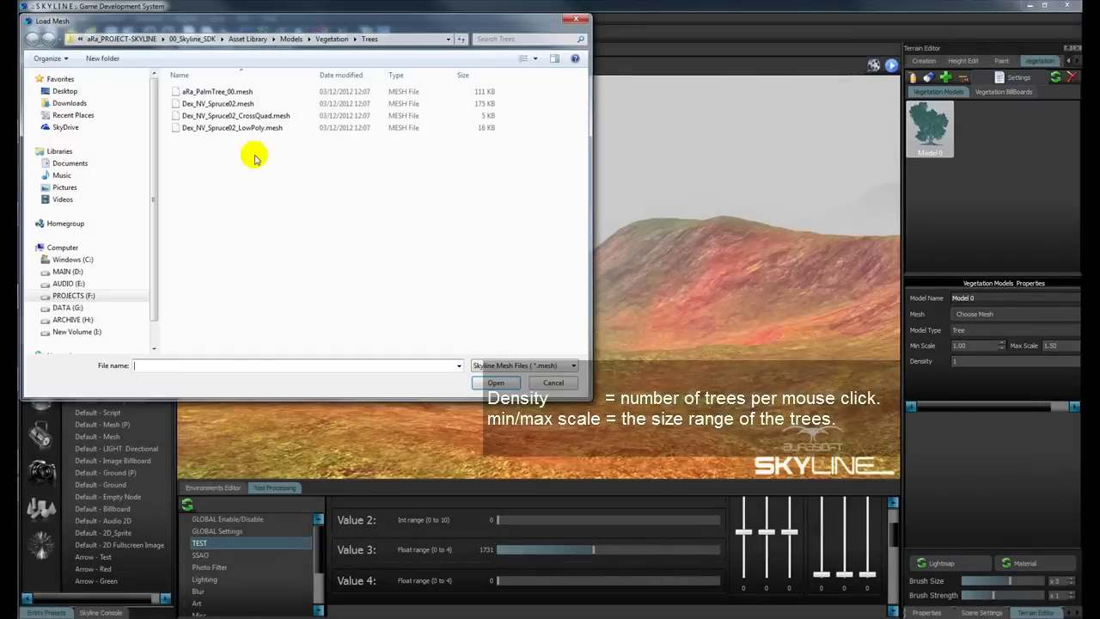
click(514, 385)
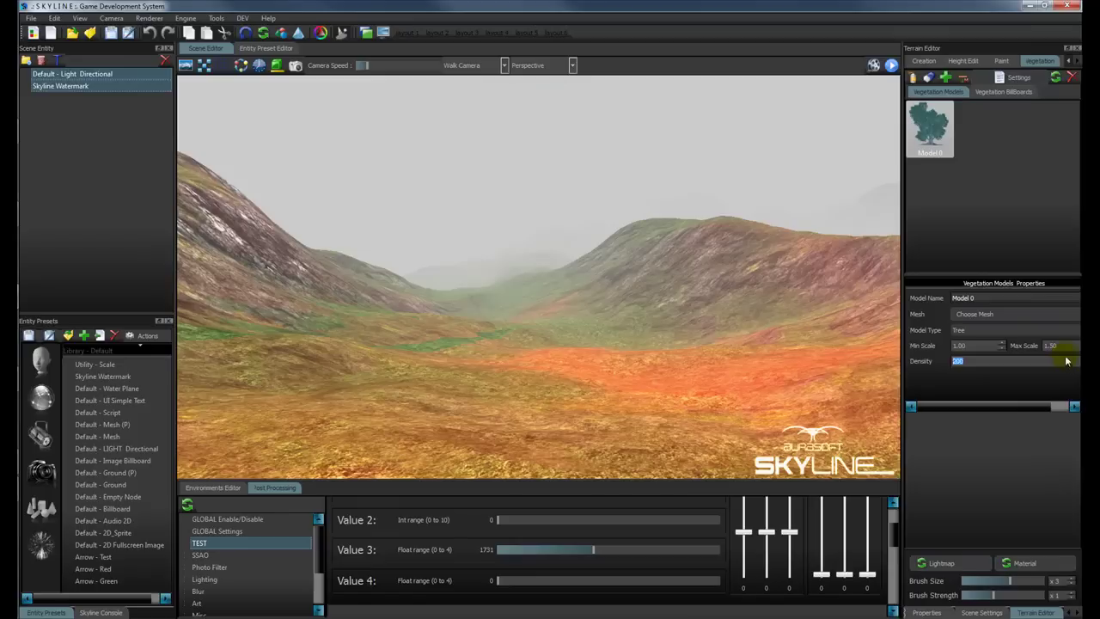
Set the tree model's density to 200, maximum scale to 2.50 and minimum scale to 1.50.
text(2)
key(Return)
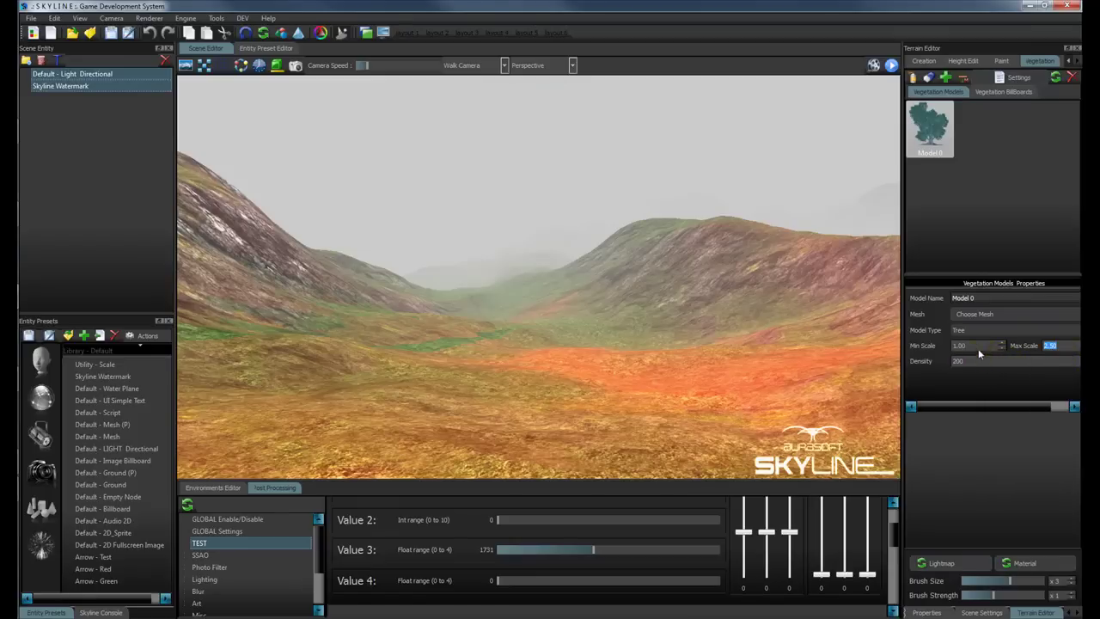
drag(978, 348, 902, 351)
text(1.50)
key(Return)
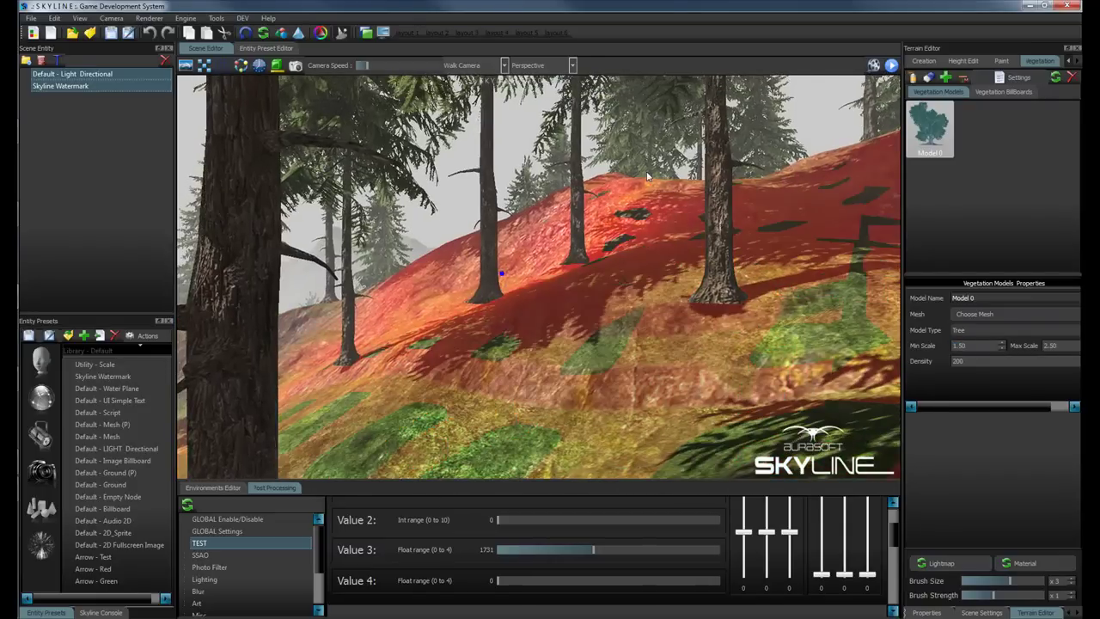
Scatter spruce trees over the valley and hillsides, and view the forest from above with the fly camera.
key(w)
right_drag(629, 176, 516, 177)
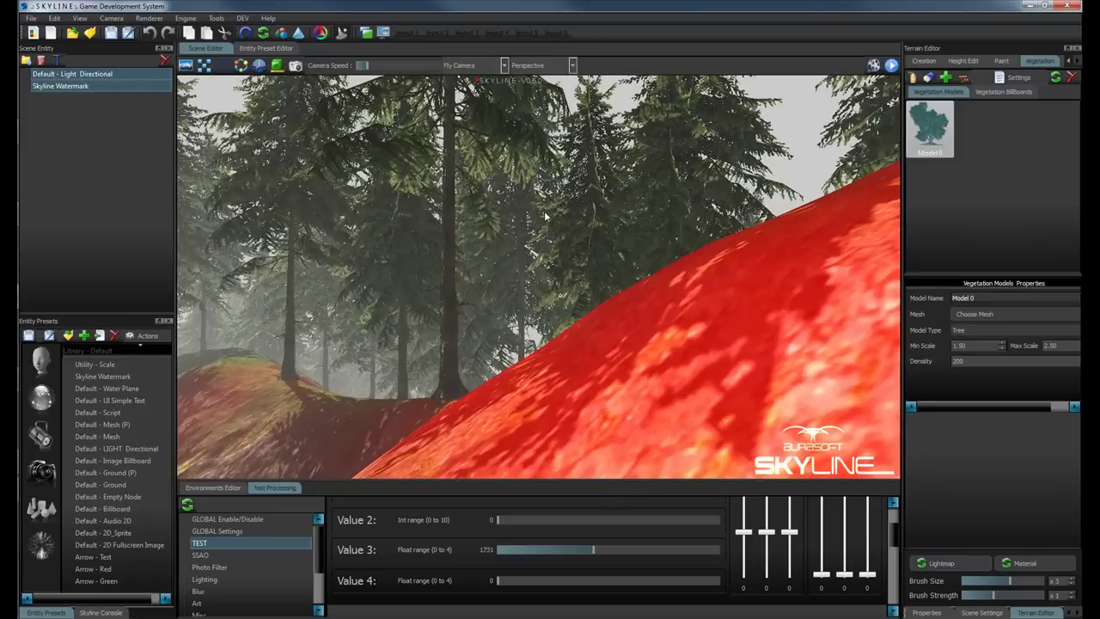
key(w)
right_drag(546, 213, 549, 169)
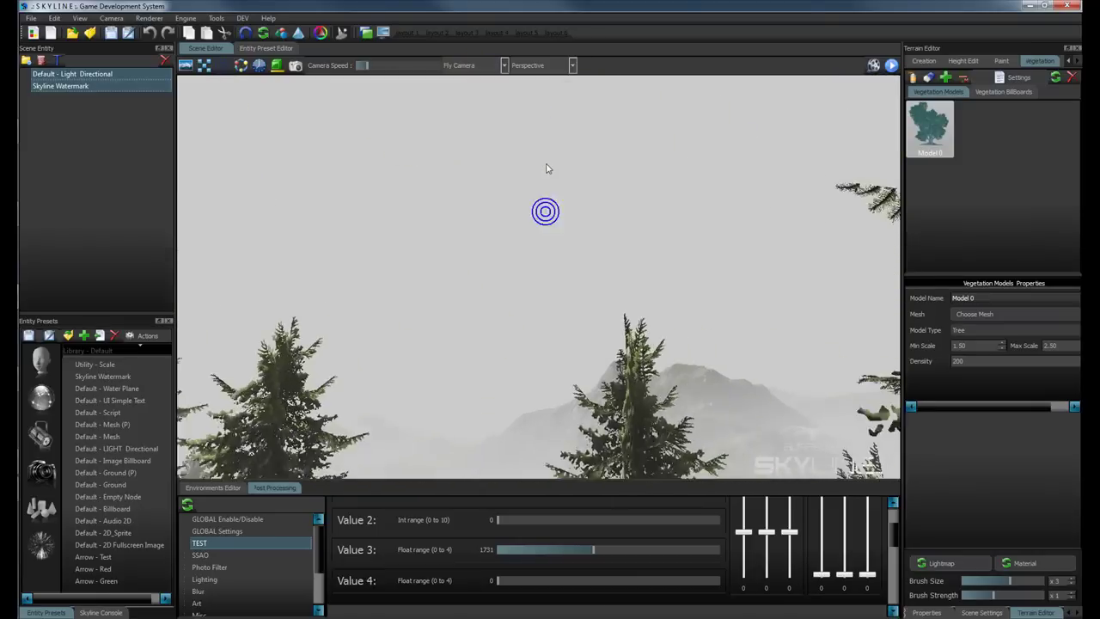
mouse_move(547, 169)
mouse_down()
mouse_move(504, 194)
mouse_move(552, 252)
mouse_move(684, 250)
mouse_up()
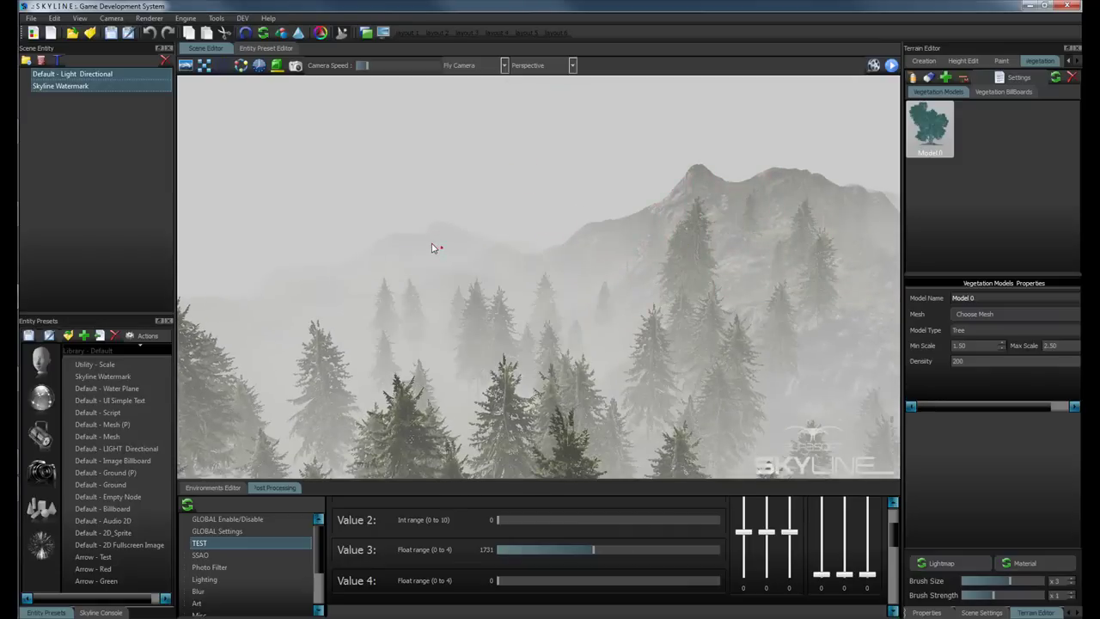
Turn off the TEST fog effect.
scroll(408, 518, down, 2)
scroll(407, 518, up, 3)
click(420, 503)
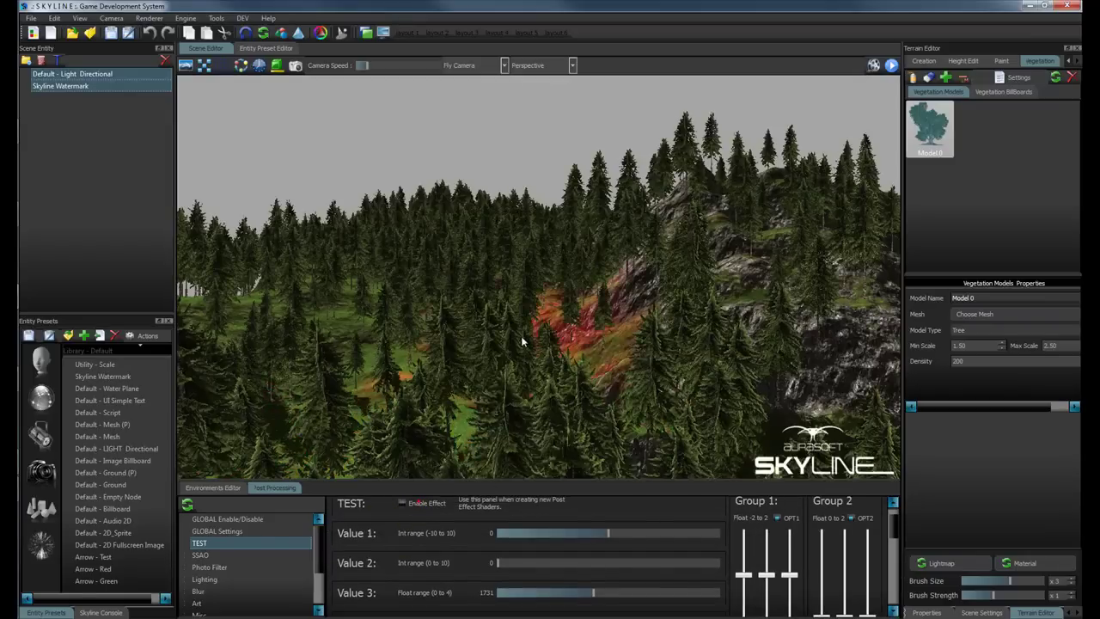
Raise the camera speed to maximum and paint more spruces over the grassy and rocky hillside.
right_drag(519, 336, 466, 252)
key(w)
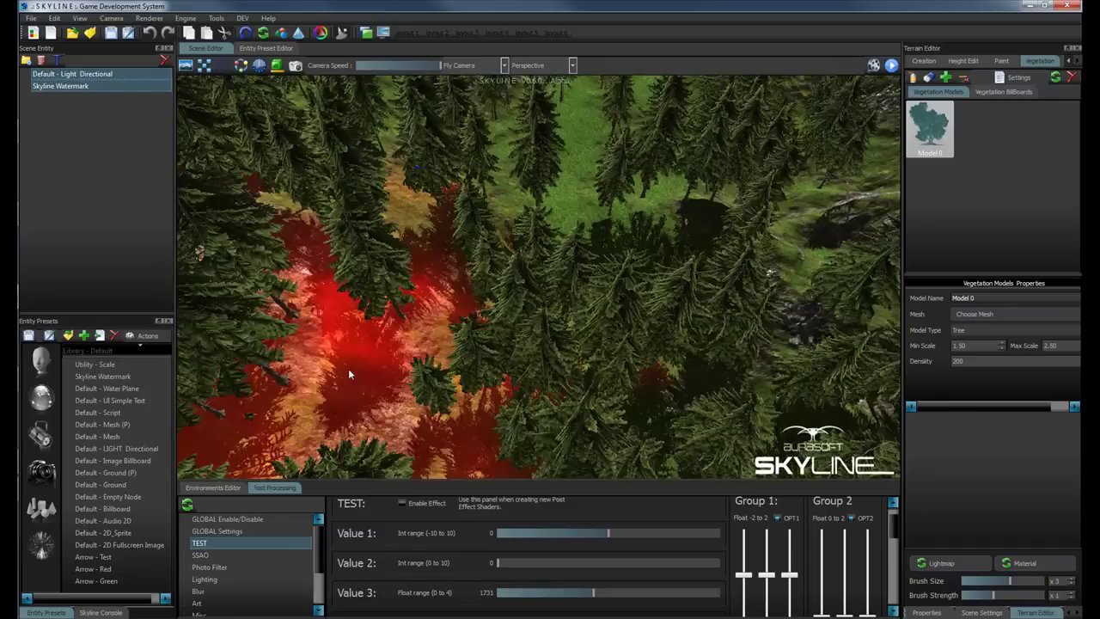
key(s)
mouse_move(349, 368)
right_down()
mouse_move(377, 340)
mouse_move(439, 331)
mouse_move(562, 285)
right_up()
key(s)
key(w)
click(562, 284)
click(401, 398)
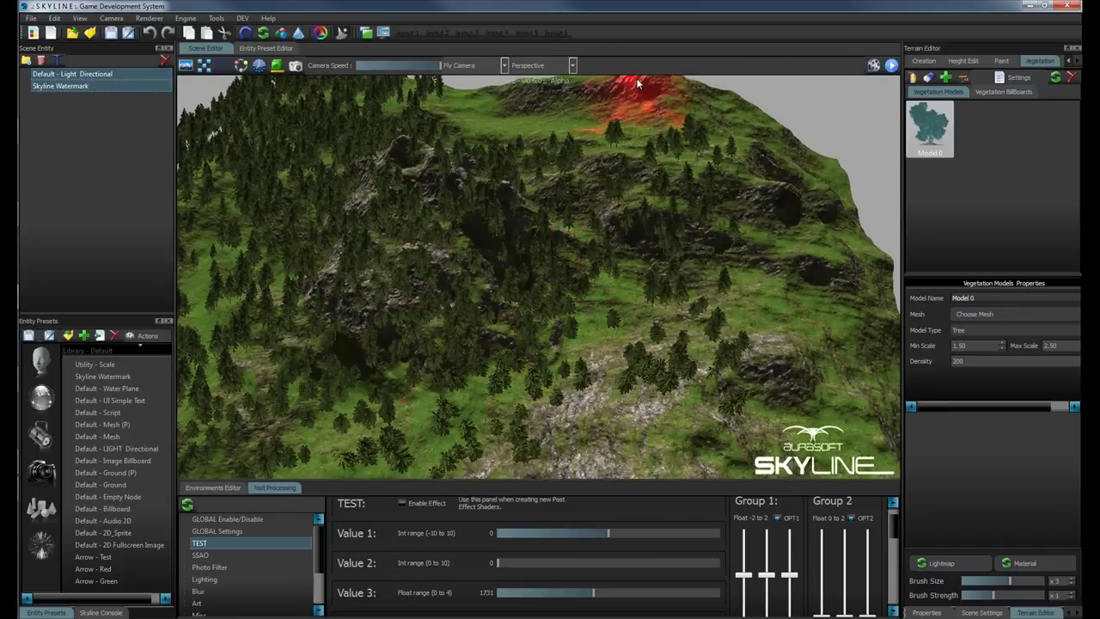
Fill the upper ridge and the neighbouring slopes of the hill with spruces at density 200.
right_drag(631, 89, 619, 98)
key(w)
click(542, 197)
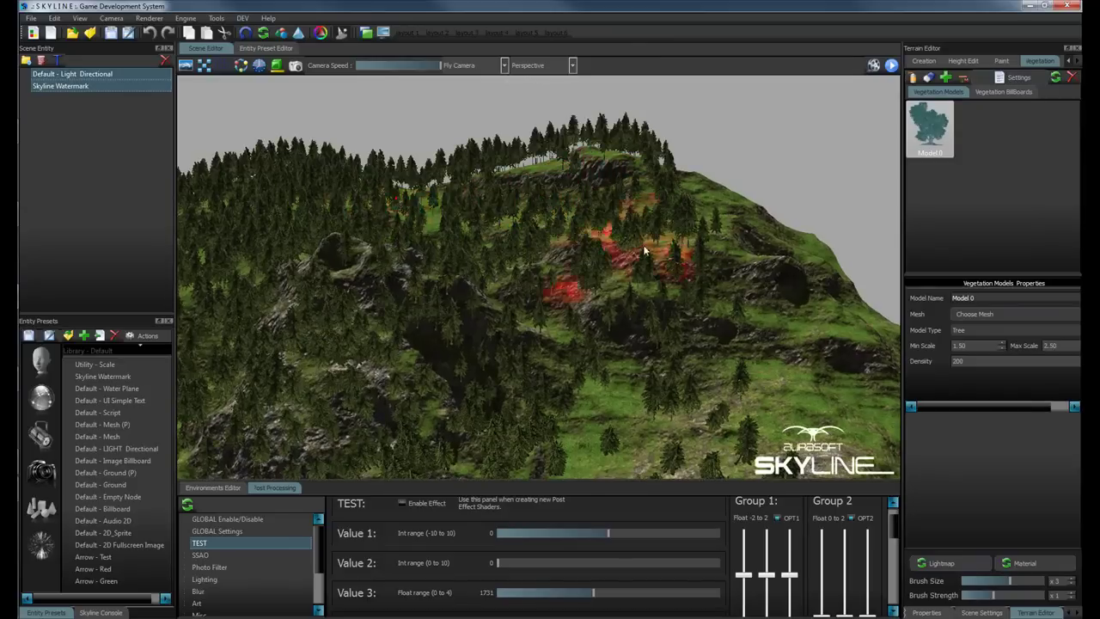
mouse_move(645, 251)
mouse_down()
mouse_move(805, 289)
mouse_move(610, 230)
mouse_move(287, 288)
mouse_move(877, 298)
mouse_up()
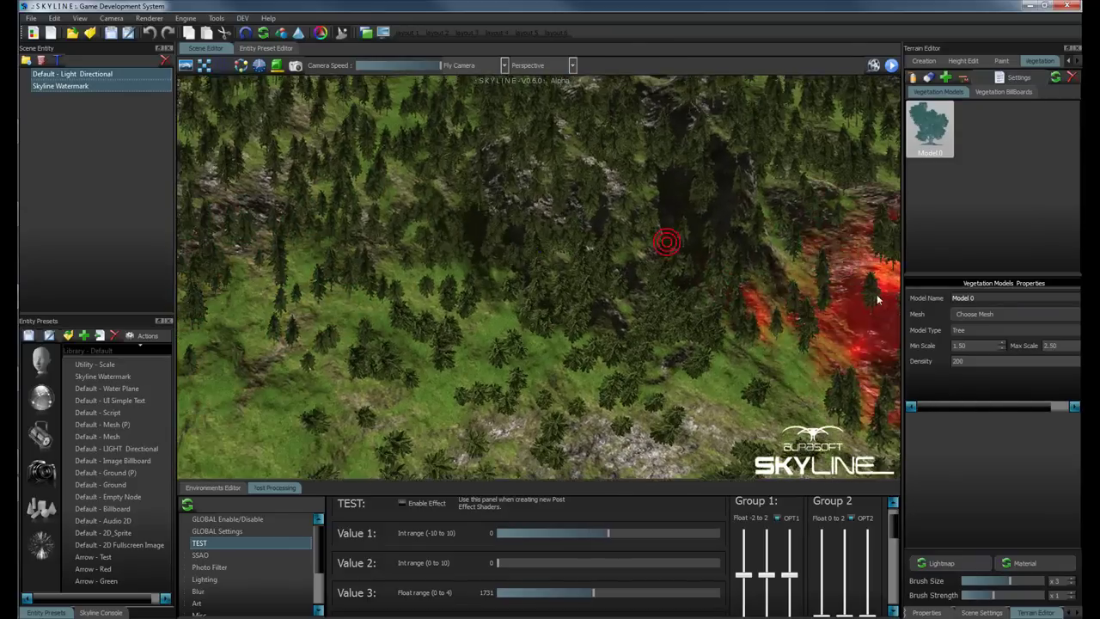
right_drag(878, 298, 658, 238)
click(487, 389)
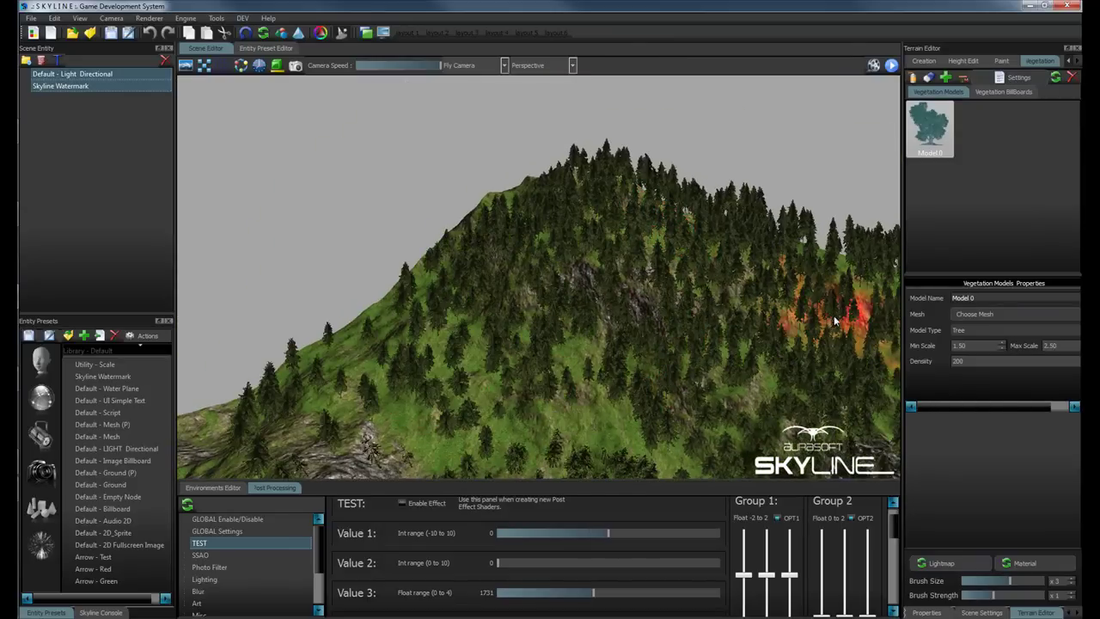
Extend the spruce forest around the mountain's lower slopes and set the tree density to 20.
right_drag(835, 321, 816, 376)
click(816, 375)
key(w)
mouse_move(759, 347)
right_down()
mouse_move(641, 429)
mouse_move(534, 398)
mouse_move(493, 371)
mouse_move(843, 290)
mouse_move(604, 236)
mouse_move(632, 251)
right_up()
key(s)
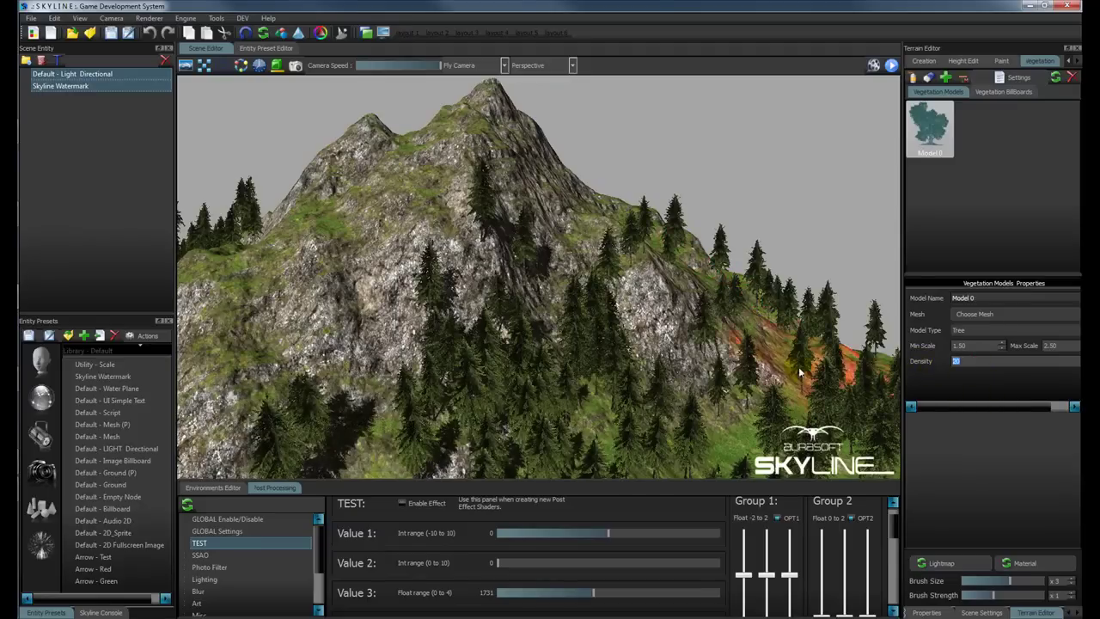
Erase the spruces from the rocky outcrop beside the forest.
mouse_move(386, 215)
mouse_down()
mouse_move(376, 141)
mouse_move(395, 194)
mouse_move(342, 168)
mouse_move(606, 276)
mouse_move(649, 311)
mouse_up()
mouse_move(412, 258)
right_down()
mouse_move(315, 205)
mouse_move(288, 210)
right_up()
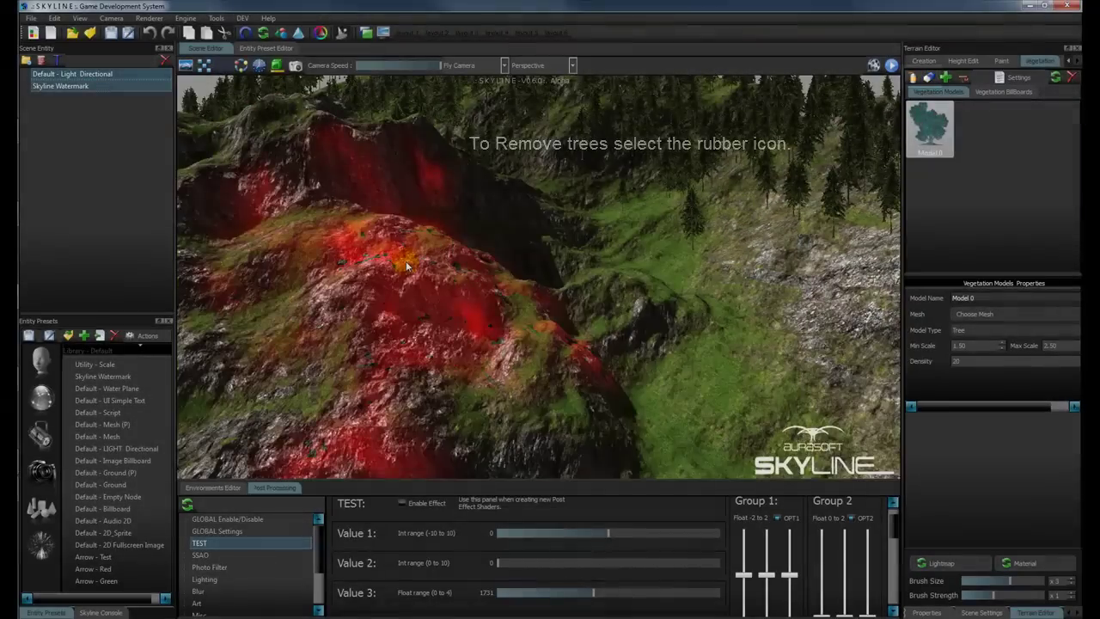
mouse_move(516, 258)
mouse_down()
mouse_move(520, 195)
mouse_move(504, 197)
mouse_move(485, 237)
mouse_up()
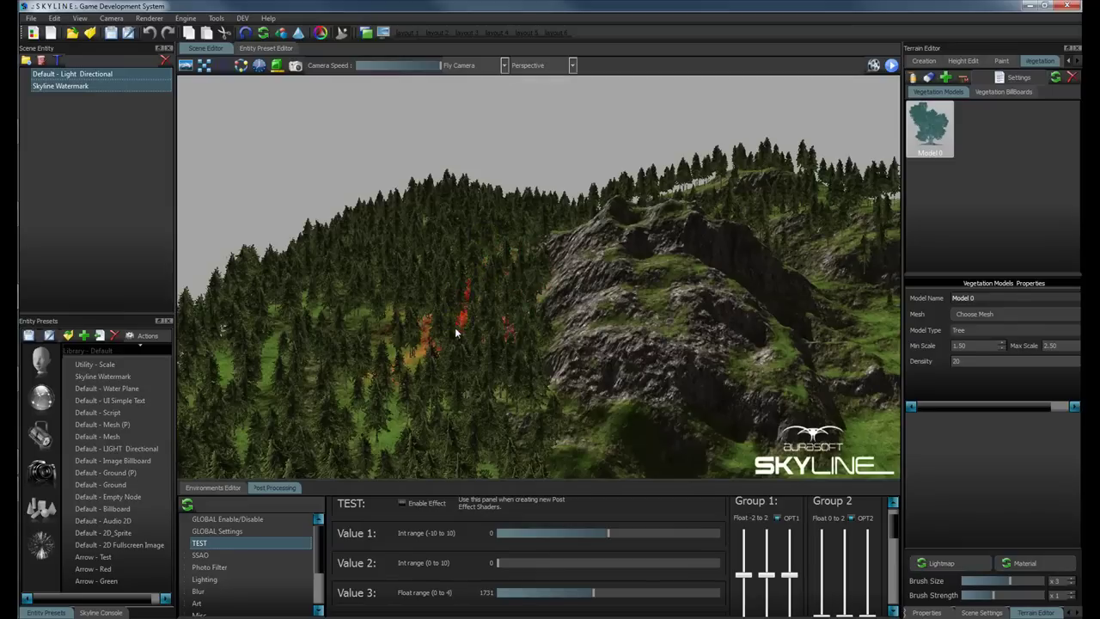
Erase the dense spruces from the grassy hillside beside the rocky outcrop and from its lower slope.
drag(456, 333, 518, 387)
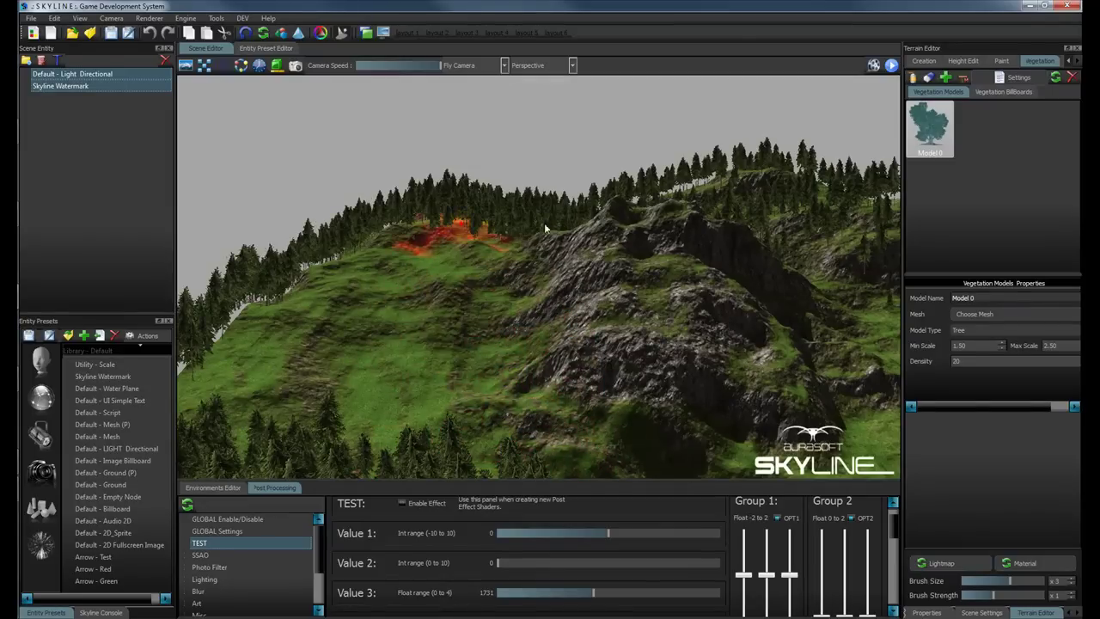
drag(545, 227, 506, 241)
mouse_move(506, 241)
right_down()
mouse_move(619, 246)
mouse_move(479, 290)
mouse_move(467, 311)
right_up()
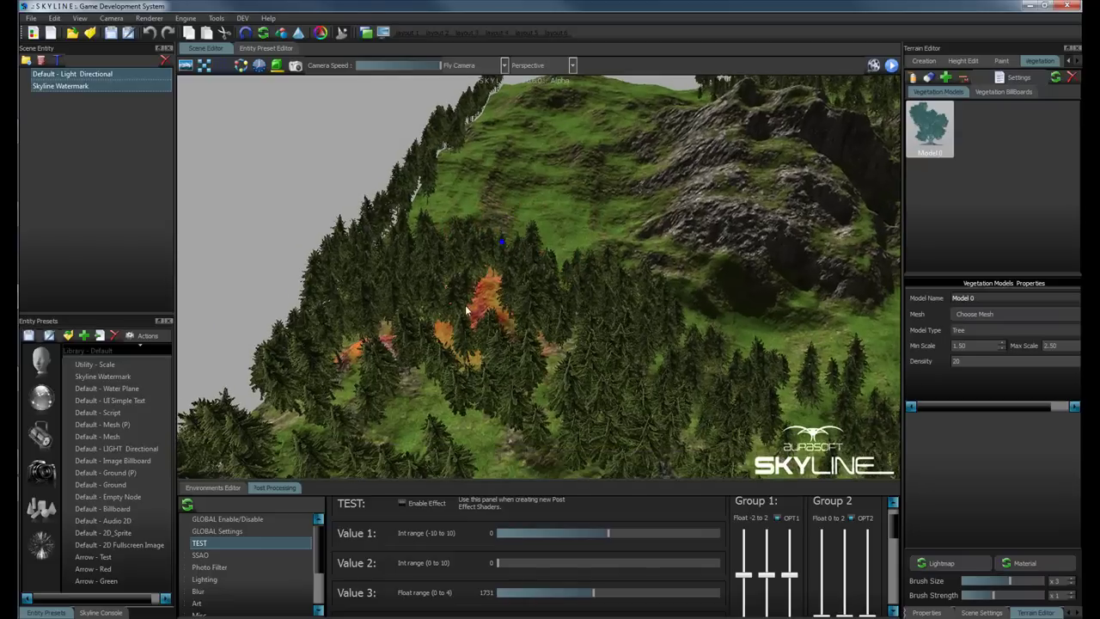
drag(641, 330, 762, 319)
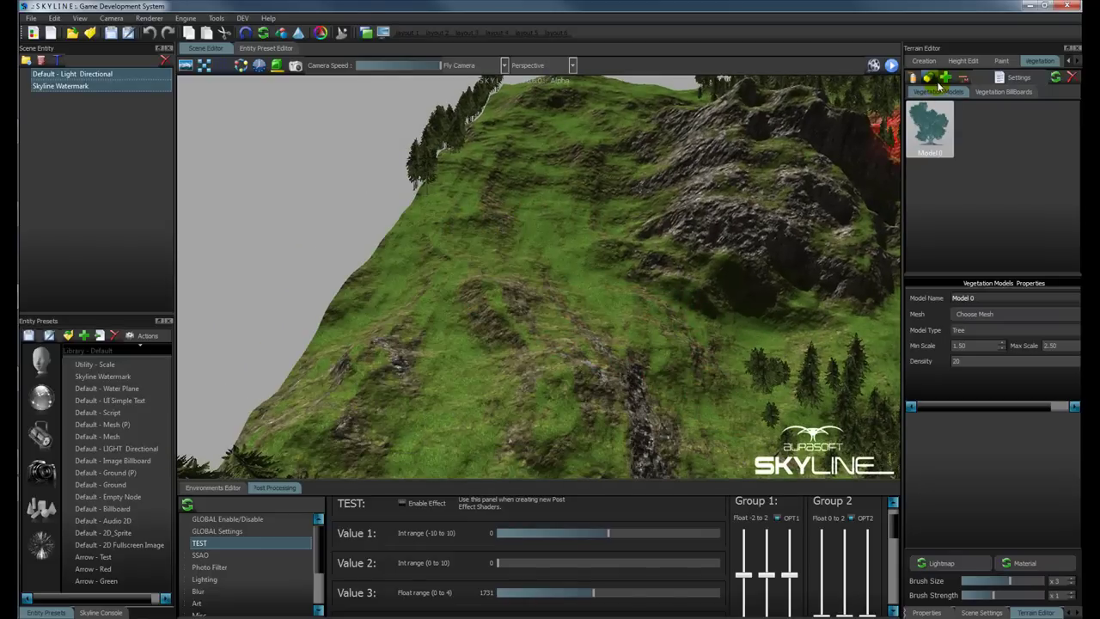
Repaint the cleared hillside with sparser spruces at density 20.
mouse_move(687, 270)
mouse_down()
mouse_move(520, 352)
mouse_move(473, 355)
mouse_move(566, 343)
mouse_move(584, 152)
mouse_up()
mouse_move(587, 168)
right_down()
mouse_move(597, 212)
mouse_move(590, 205)
mouse_move(605, 195)
right_up()
mouse_move(516, 209)
right_down()
mouse_move(585, 221)
mouse_move(565, 208)
mouse_move(401, 396)
mouse_move(600, 320)
mouse_move(638, 370)
mouse_move(719, 368)
mouse_move(319, 233)
mouse_move(356, 233)
mouse_move(342, 227)
mouse_move(294, 231)
right_up()
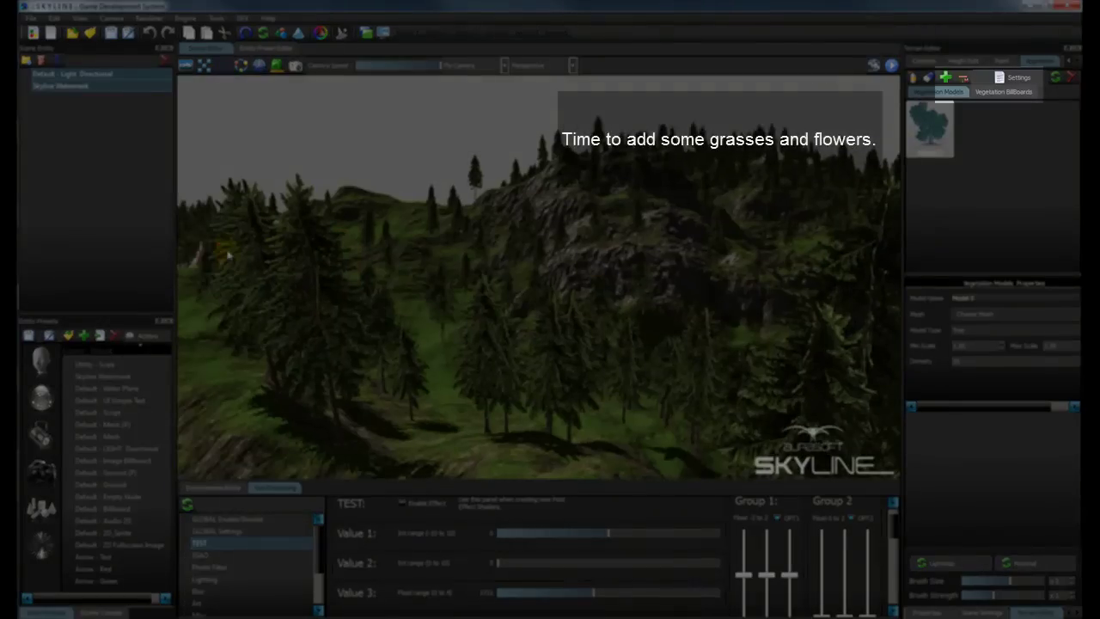
Switch to vegetation billboards, set the brush size to 8 and paint SkyGrass1 grass across the forest floor.
click(1004, 92)
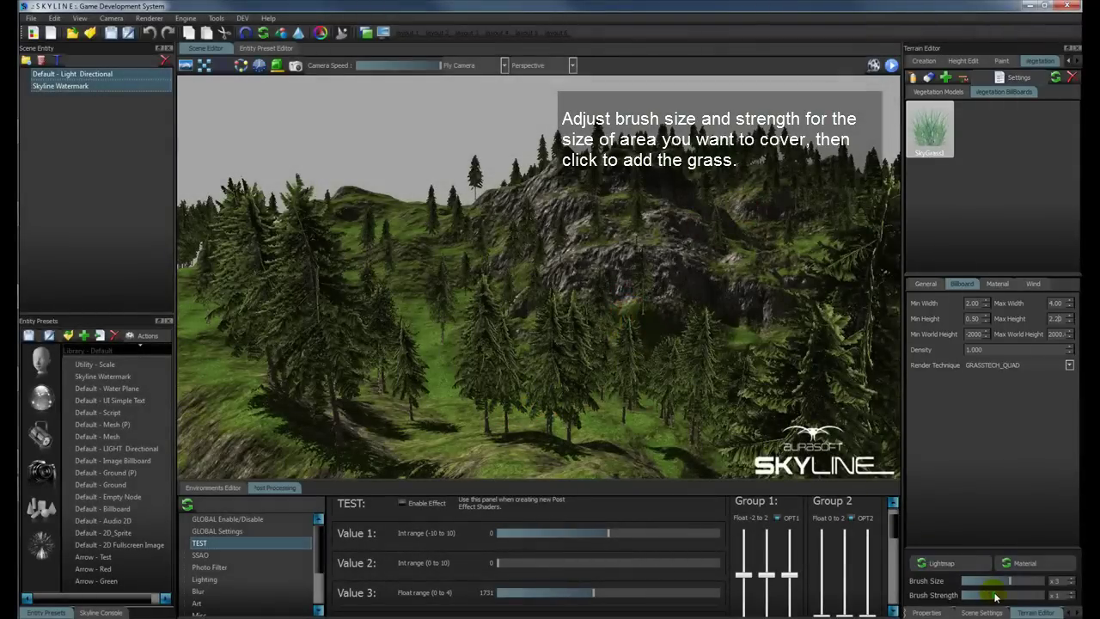
drag(1013, 582, 1042, 581)
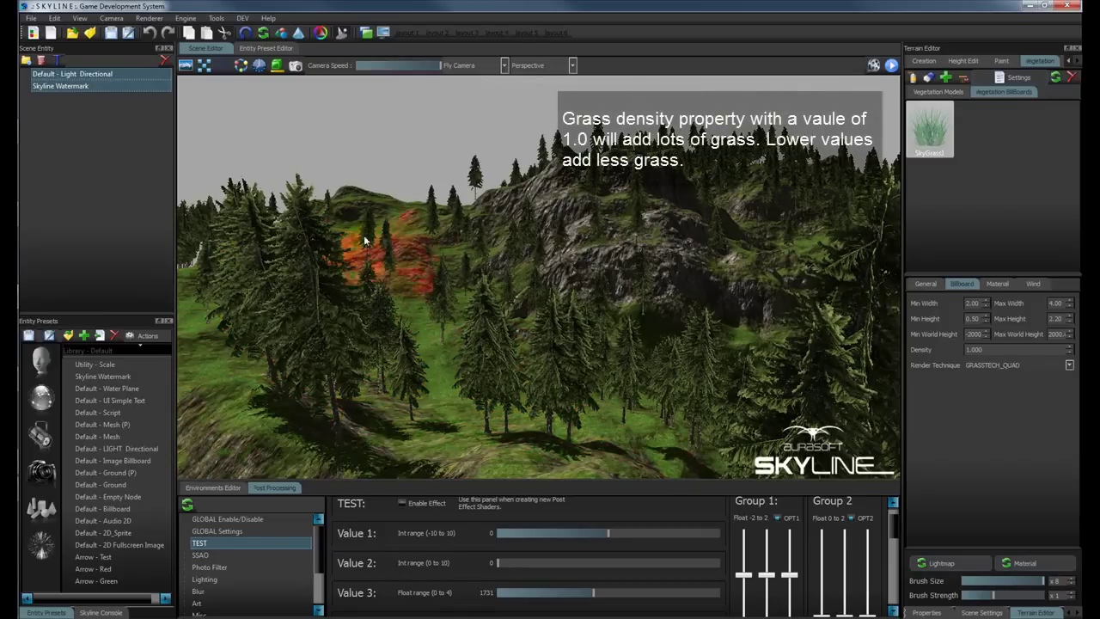
key(w)
right_drag(528, 411, 456, 365)
mouse_move(457, 365)
mouse_down()
mouse_move(452, 206)
mouse_move(512, 141)
mouse_move(678, 361)
mouse_move(622, 212)
mouse_up()
key(w)
right_drag(622, 213, 547, 184)
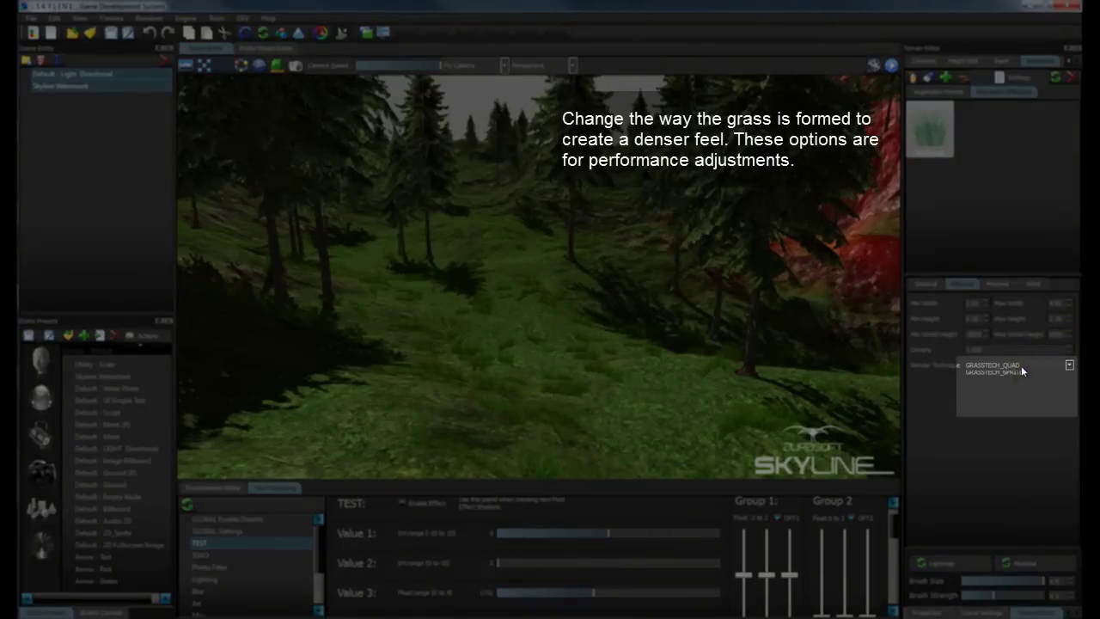
Set the grass render technique to GRASSTECH_CROSSQUADS and paint more grass beneath the spruces and up the nearby bank.
click(1028, 381)
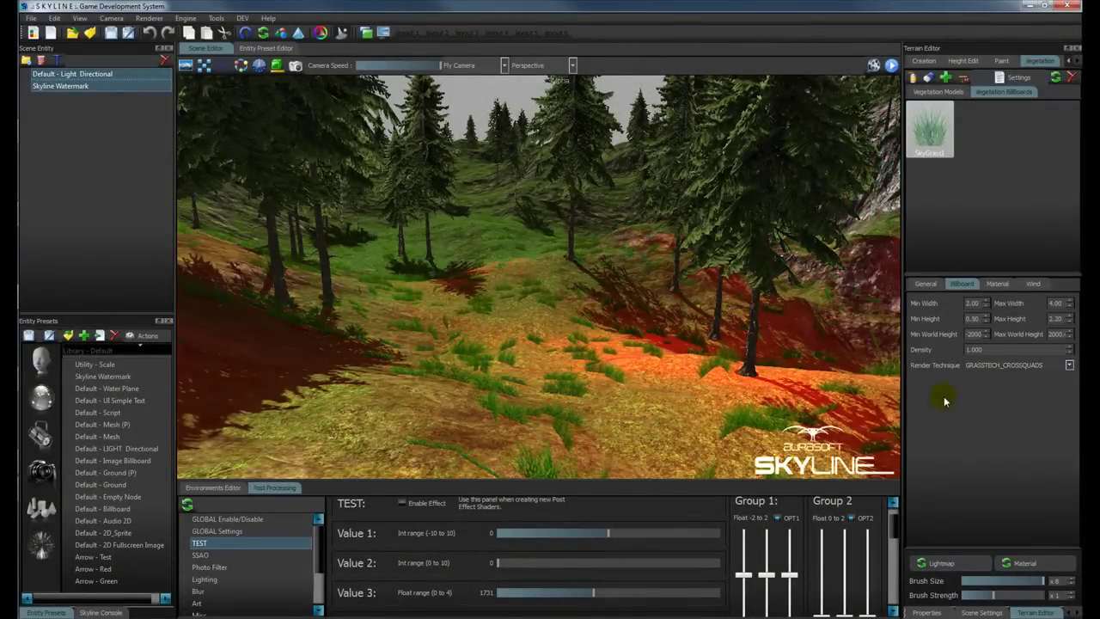
mouse_move(560, 410)
mouse_down()
mouse_move(434, 232)
mouse_move(141, 218)
mouse_move(649, 333)
mouse_move(422, 307)
mouse_up()
right_drag(422, 309, 600, 324)
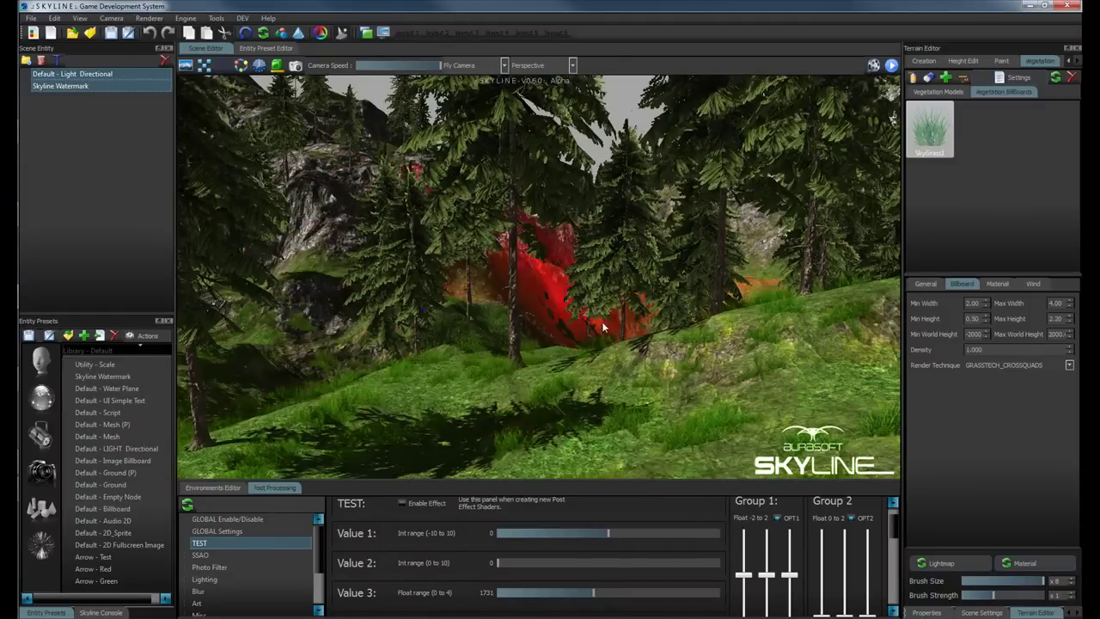
mouse_move(594, 351)
mouse_down()
mouse_move(634, 240)
mouse_move(314, 253)
mouse_up()
right_drag(314, 253, 726, 237)
drag(732, 210, 666, 202)
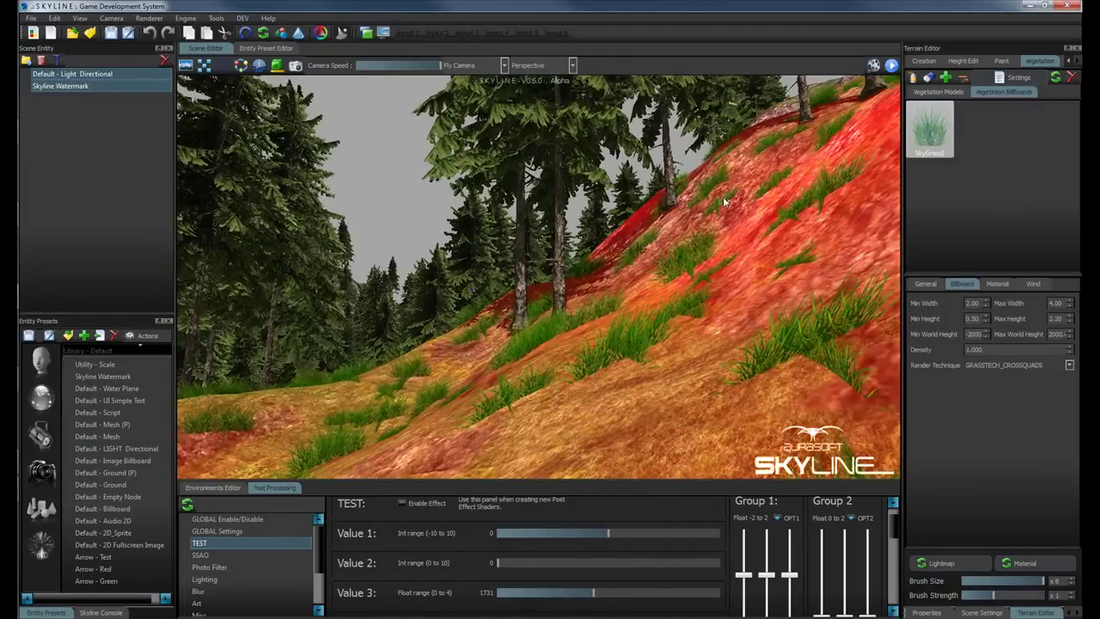
mouse_move(471, 290)
right_down()
mouse_move(444, 231)
mouse_move(425, 220)
mouse_move(651, 398)
right_up()
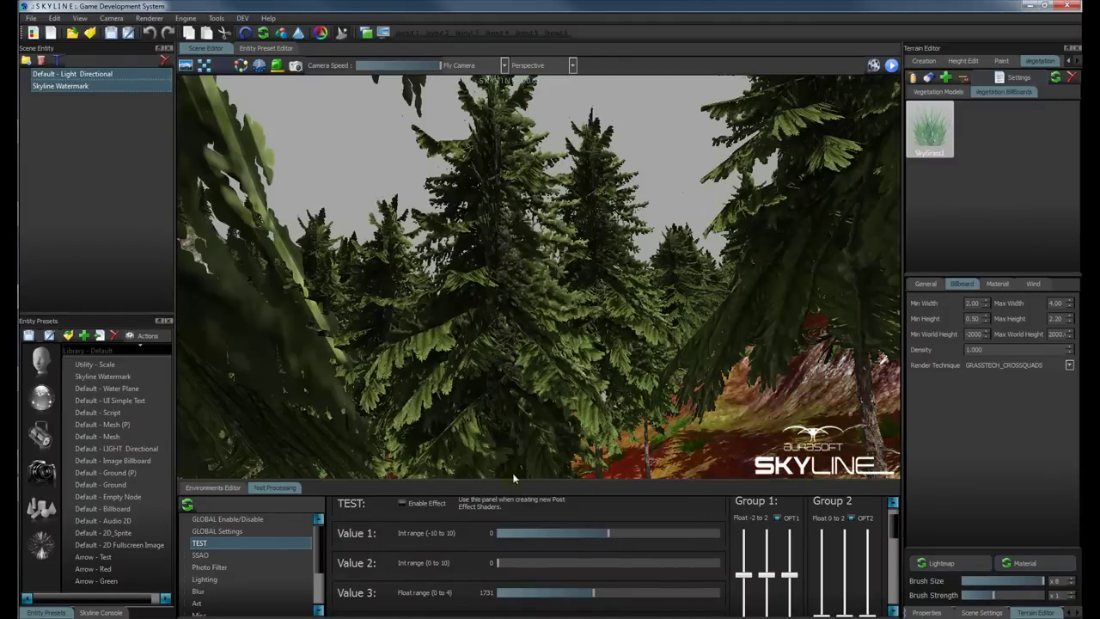
Paint grass over the outer slopes at the terrain's edge.
mouse_move(640, 273)
right_down()
mouse_move(392, 442)
mouse_move(471, 400)
right_up()
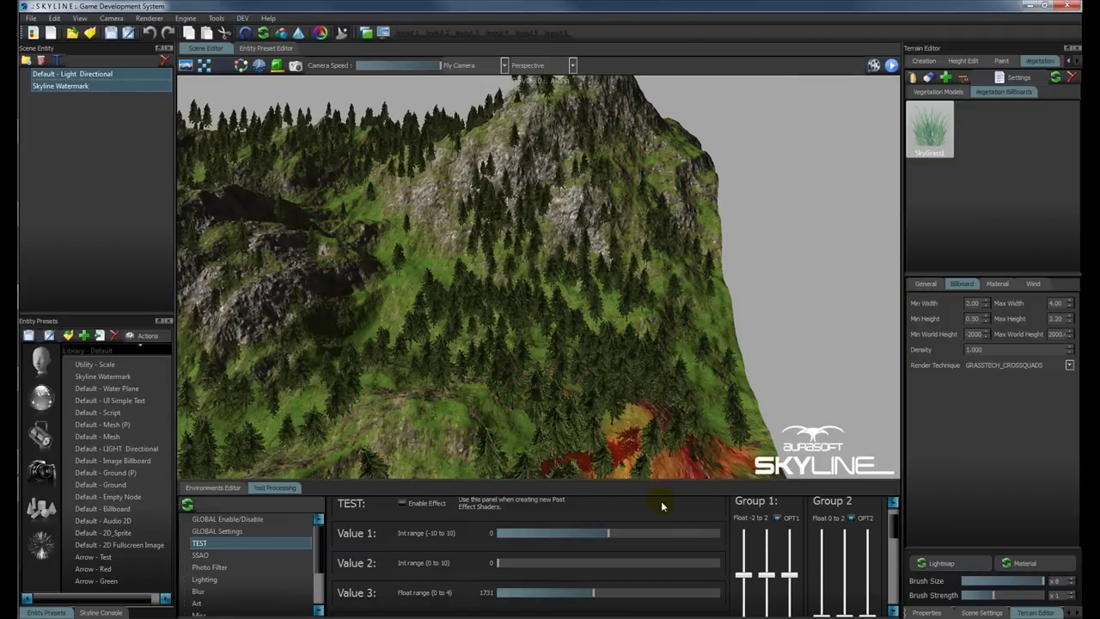
right_drag(645, 331, 408, 357)
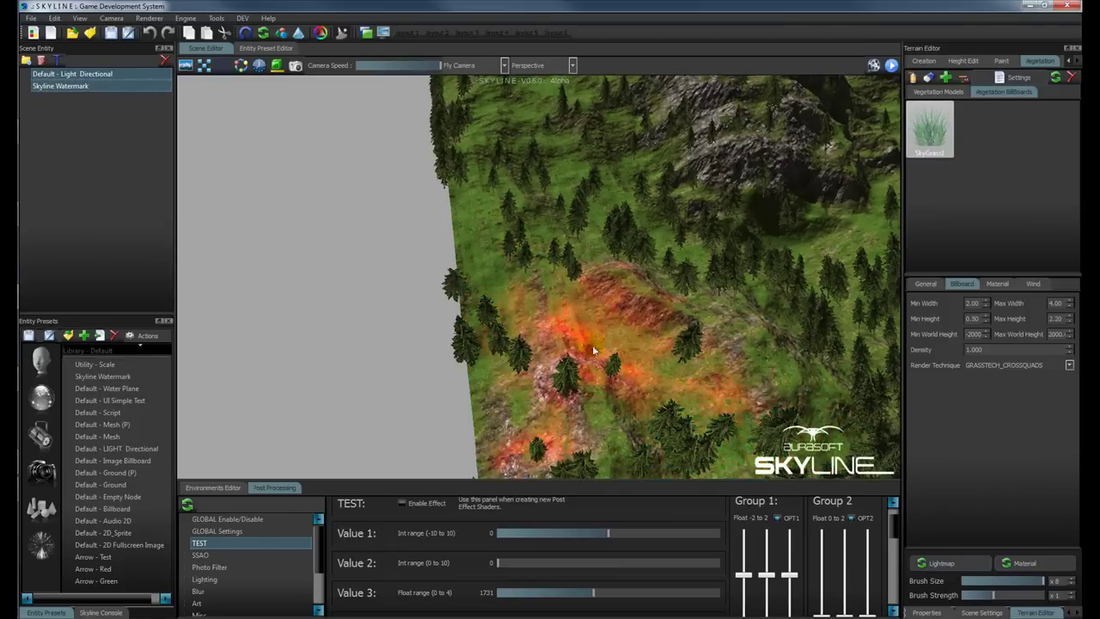
key(w)
click(482, 260)
key(w)
mouse_move(417, 148)
mouse_down()
mouse_move(442, 343)
mouse_move(449, 201)
mouse_move(514, 500)
mouse_up()
key(s)
mouse_move(503, 430)
right_down()
mouse_move(462, 333)
mouse_move(491, 333)
right_up()
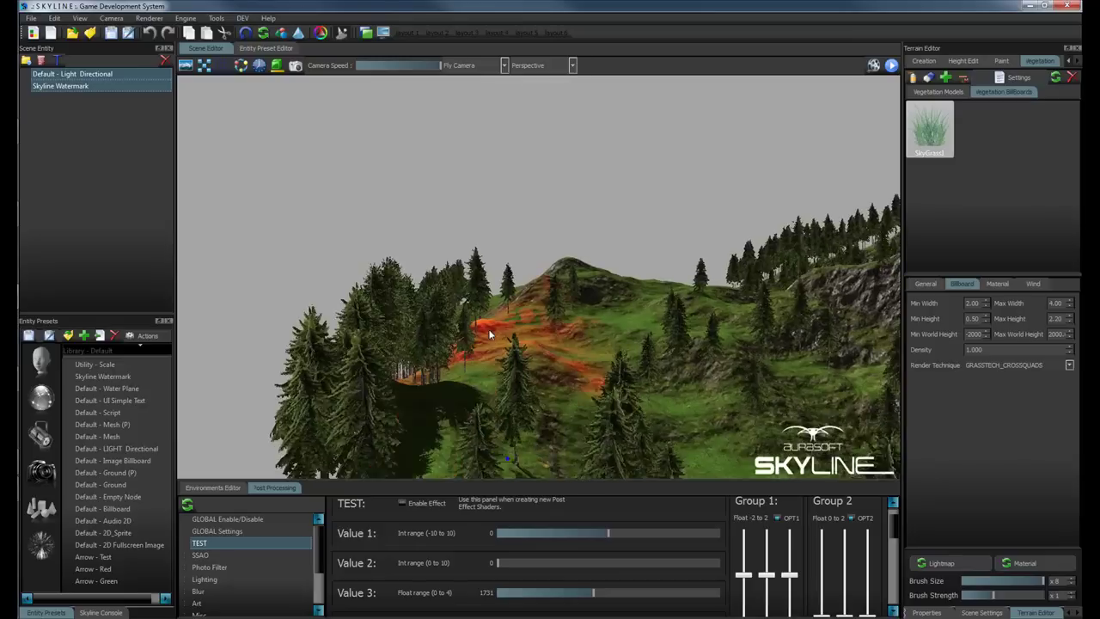
Paint grass across the valley floor around the spruces below the rock face.
mouse_move(554, 374)
right_down()
mouse_move(691, 405)
mouse_move(667, 405)
right_up()
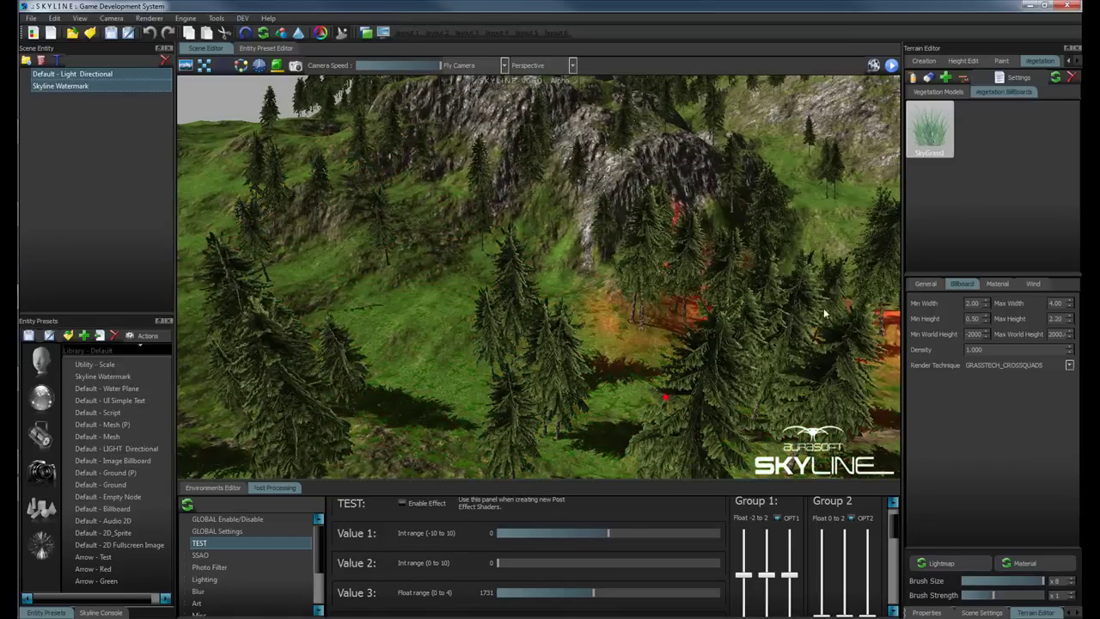
mouse_move(800, 297)
right_down()
mouse_move(763, 230)
mouse_move(776, 219)
mouse_move(771, 325)
right_up()
key(w)
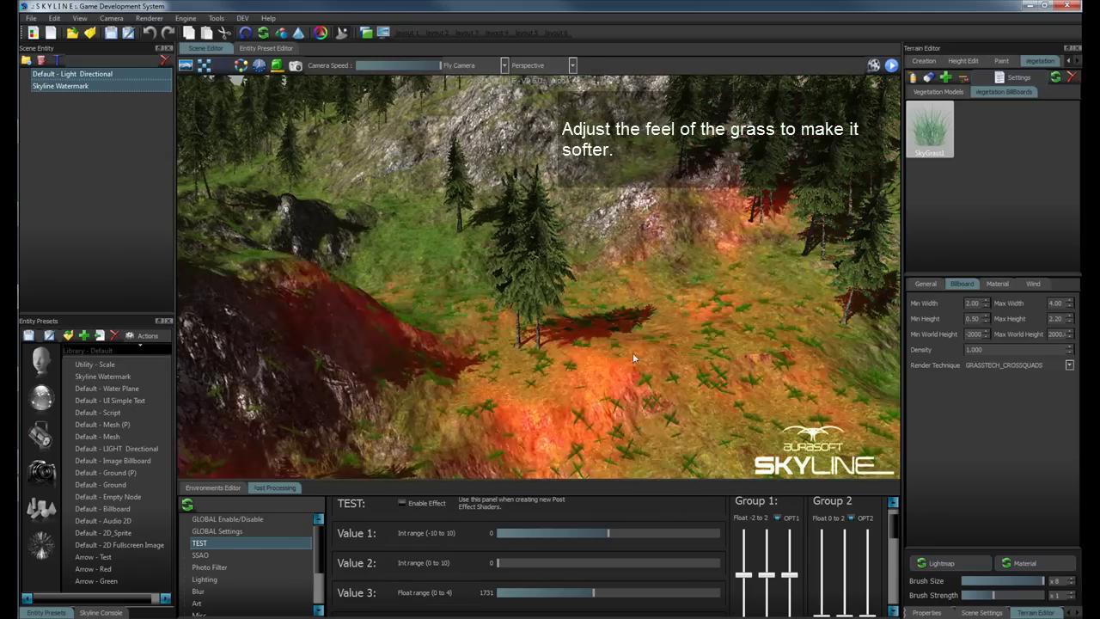
drag(767, 381, 843, 402)
right_drag(842, 398, 439, 404)
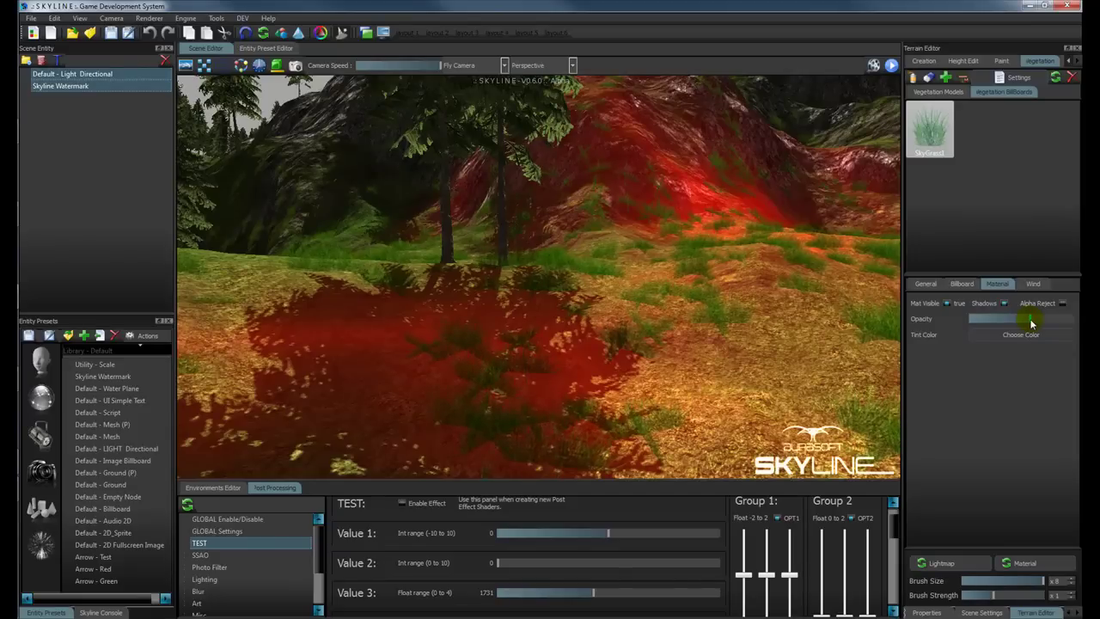
Set the grass billboard's minimum height to 2.00 and maximum height to 3.00, and refresh the vegetation.
click(962, 284)
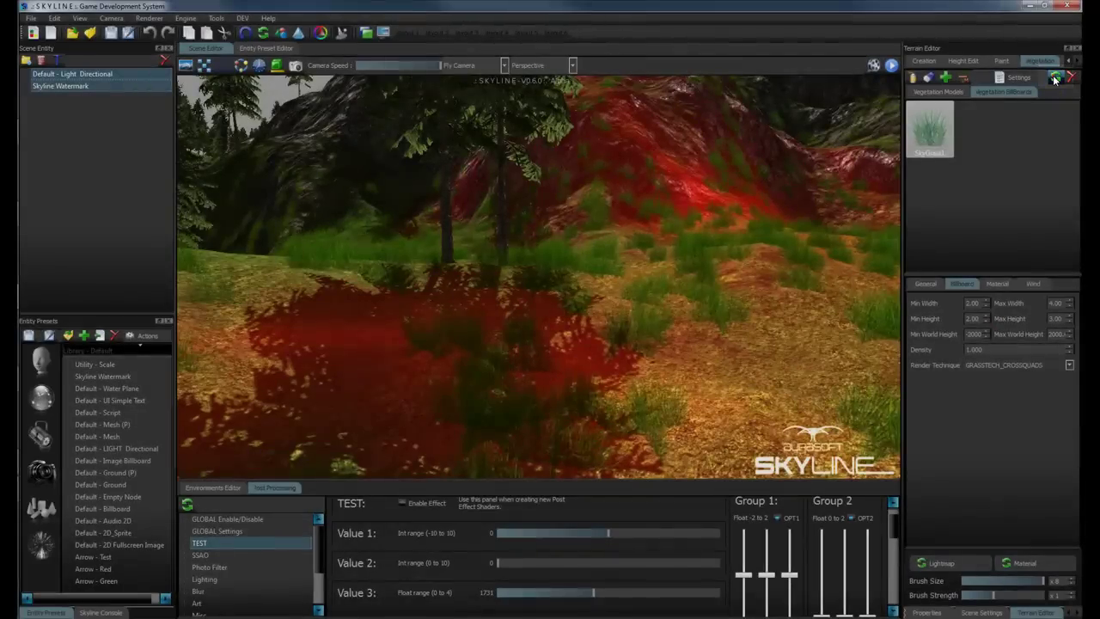
click(1056, 80)
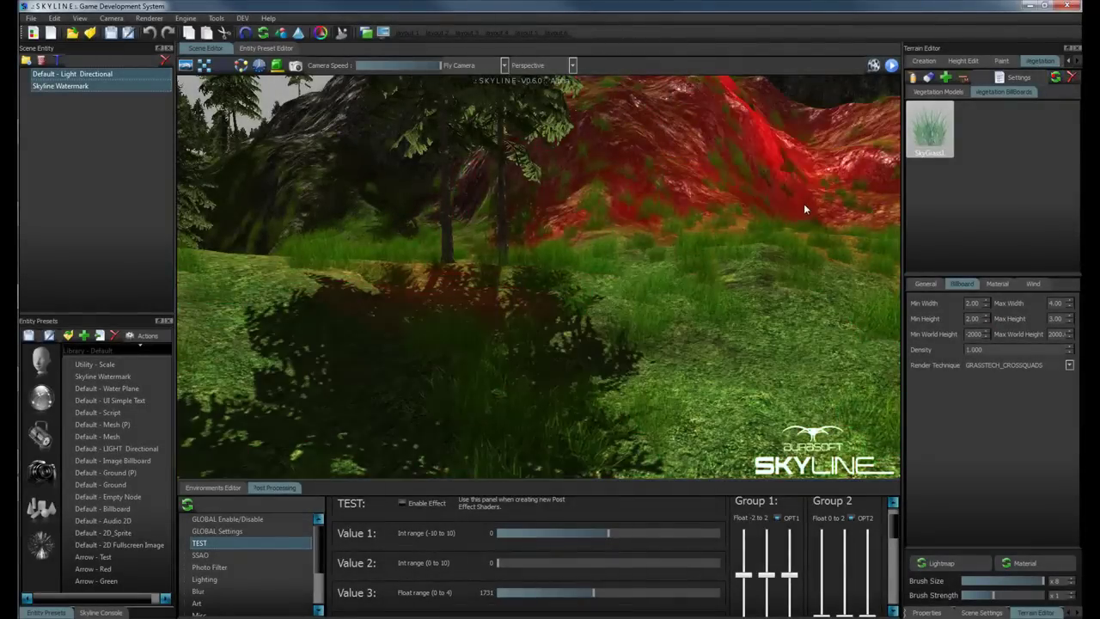
right_drag(801, 201, 746, 165)
key(w)
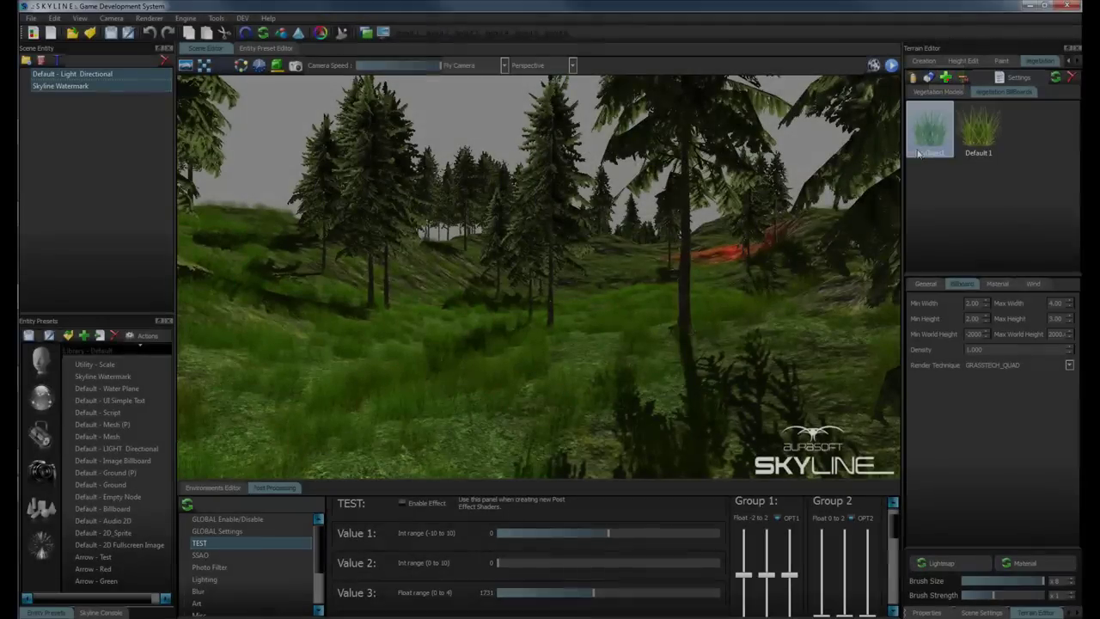
Load the SkyGrass_Mixed3 texture as the material of the second grass billboard.
click(978, 136)
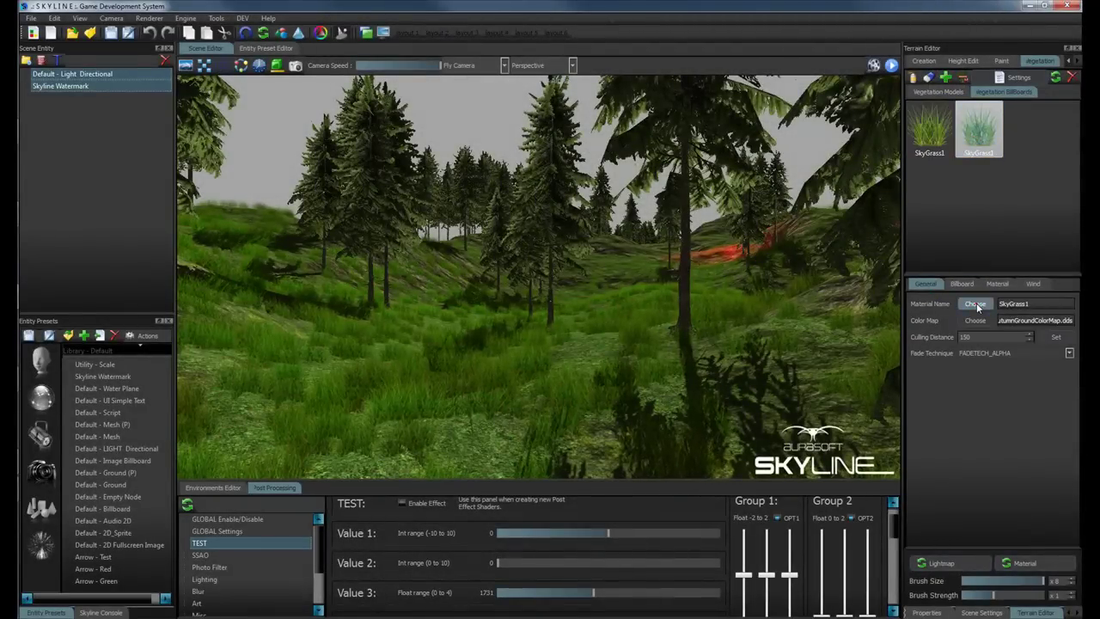
click(976, 305)
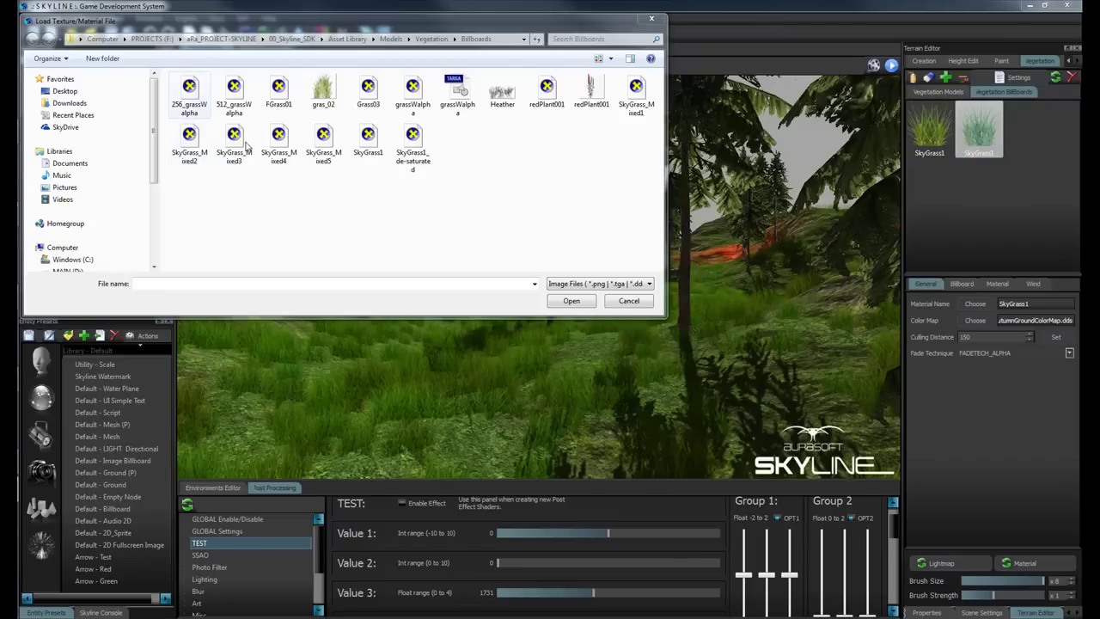
double_click(234, 142)
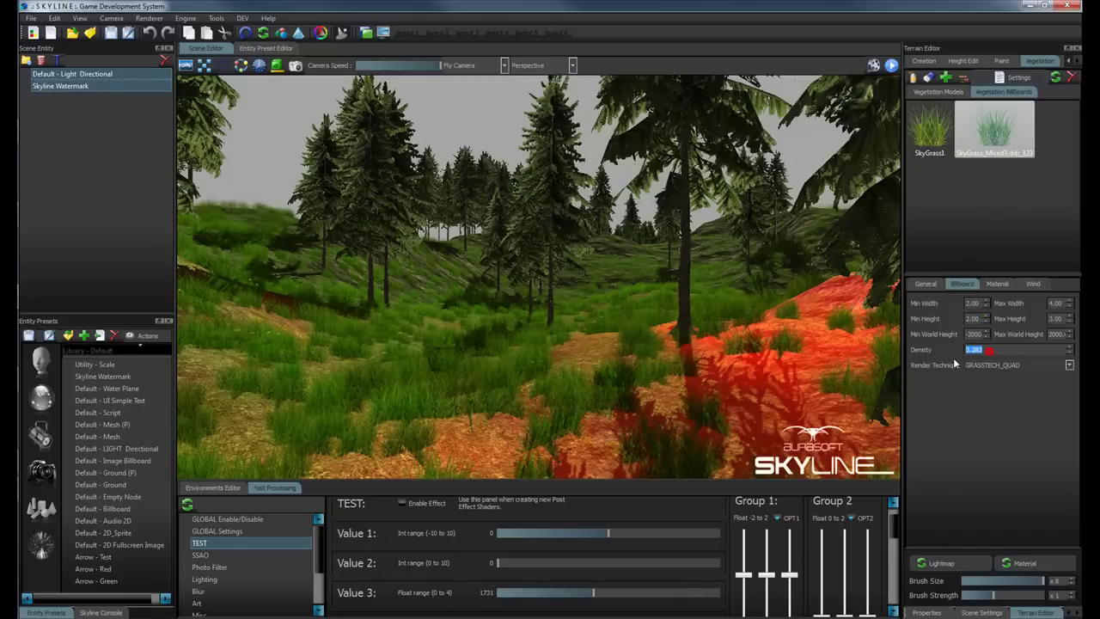
Set the mixed grass density to 0.500 and paint it over the forest clearing.
text(0.500)
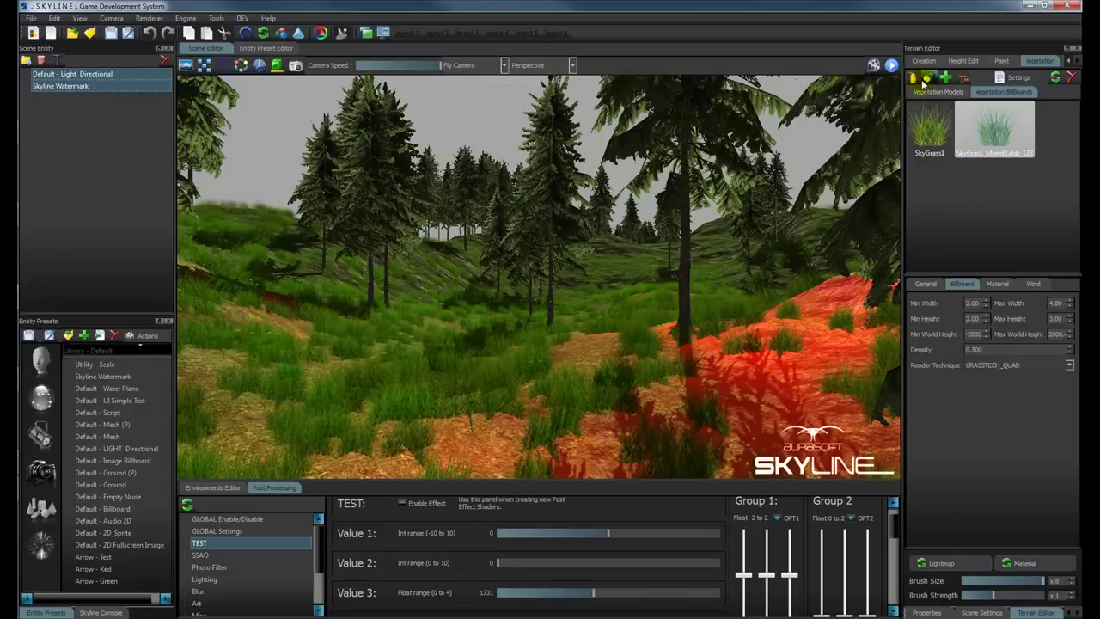
mouse_move(590, 350)
mouse_down()
mouse_move(347, 343)
mouse_move(496, 300)
mouse_move(627, 303)
mouse_up()
right_drag(628, 303, 481, 357)
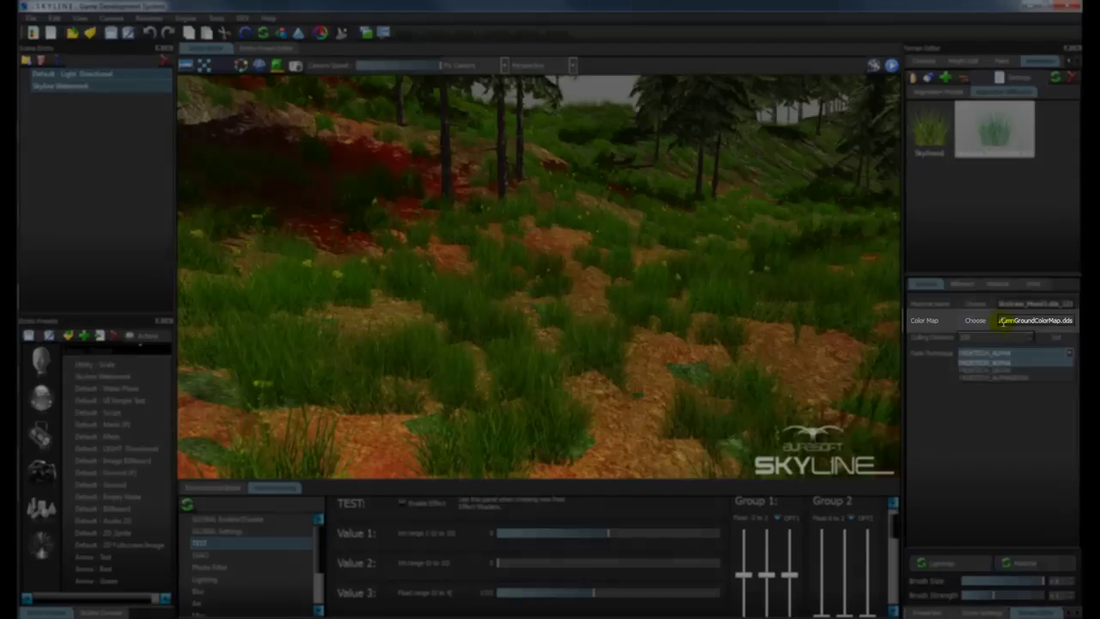
Clear the mixed grass billboard's color map and inspect the flowers and grass in the clearing up close.
click(1002, 321)
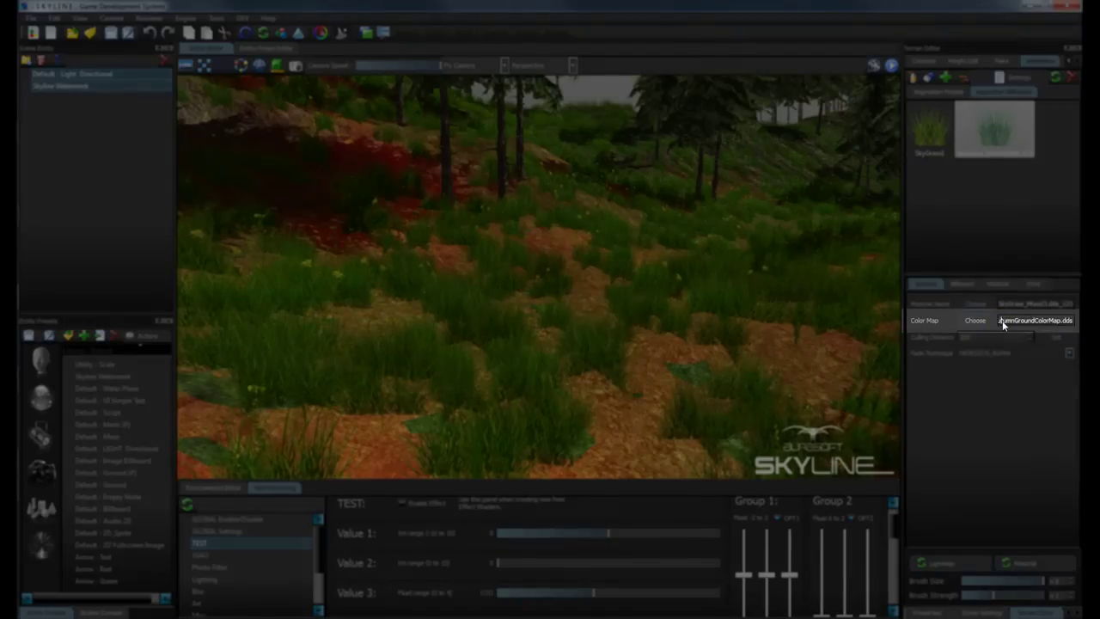
double_click(1003, 323)
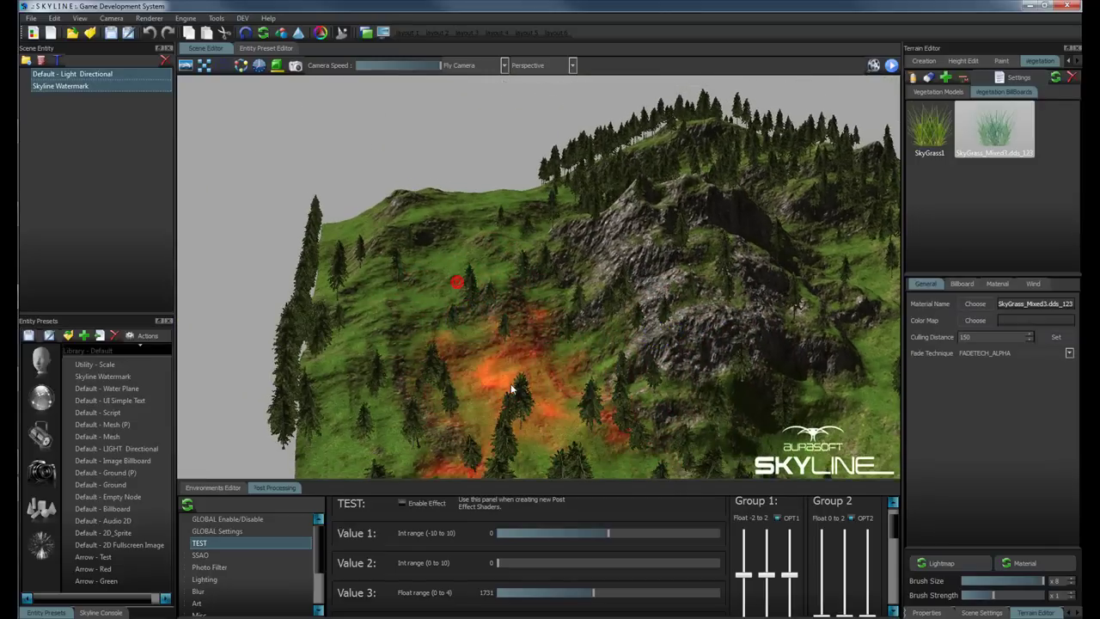
right_drag(623, 463, 765, 443)
mouse_move(698, 380)
right_down()
mouse_move(551, 442)
mouse_move(510, 371)
mouse_move(370, 378)
mouse_move(268, 403)
mouse_move(253, 359)
mouse_move(430, 202)
mouse_move(598, 246)
mouse_move(491, 274)
right_up()
key(w)
key(s)
key(w)
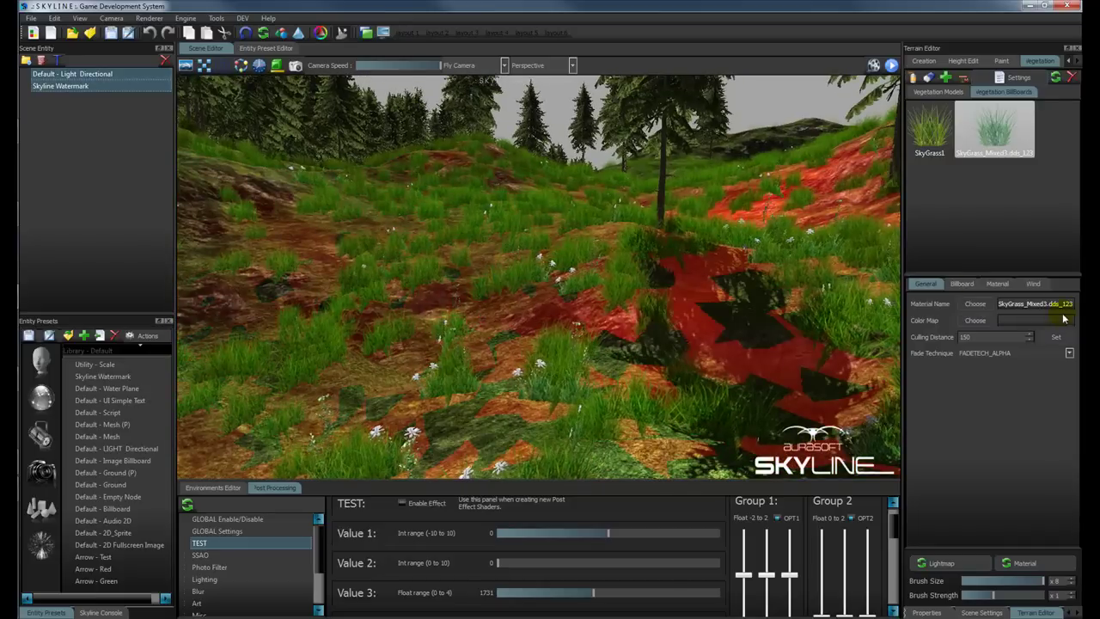
Leave vegetation editing and return to terrain creation so that the red editing brush is hidden.
click(997, 285)
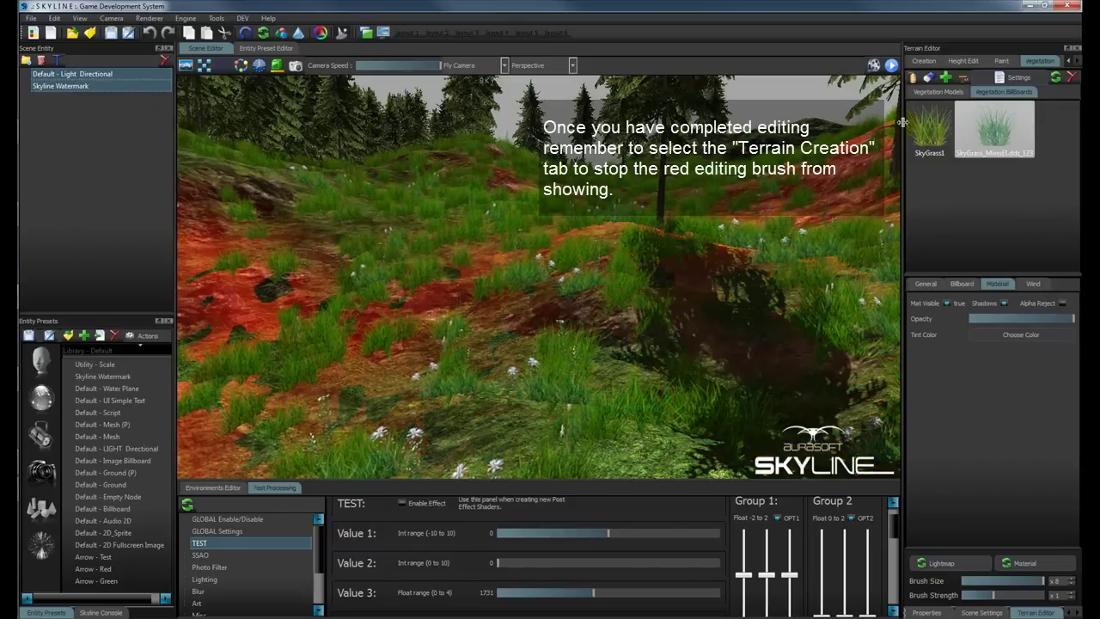
click(924, 61)
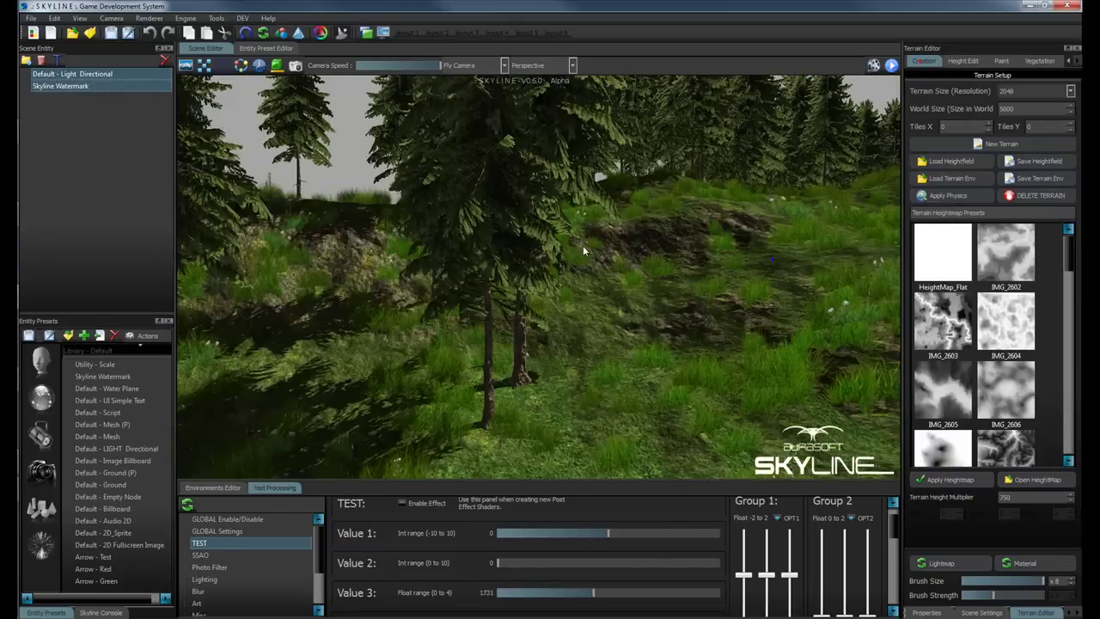
key(w)
right_drag(742, 276, 797, 285)
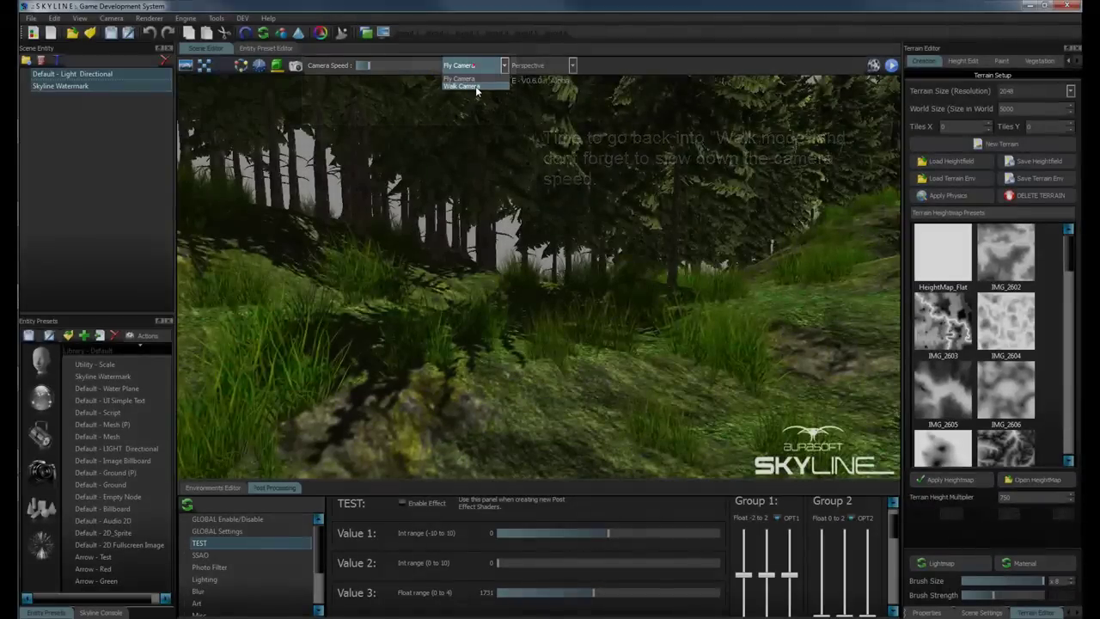
Switch to the Walk Camera and enable the TEST post effect to add the height fog again.
click(476, 86)
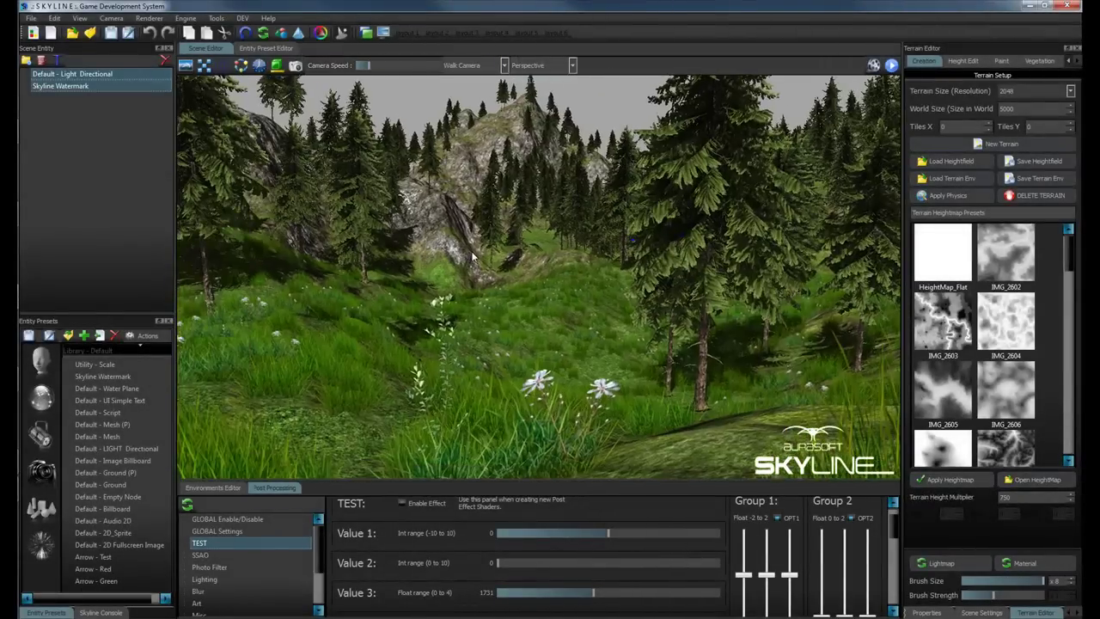
right_drag(631, 238, 519, 225)
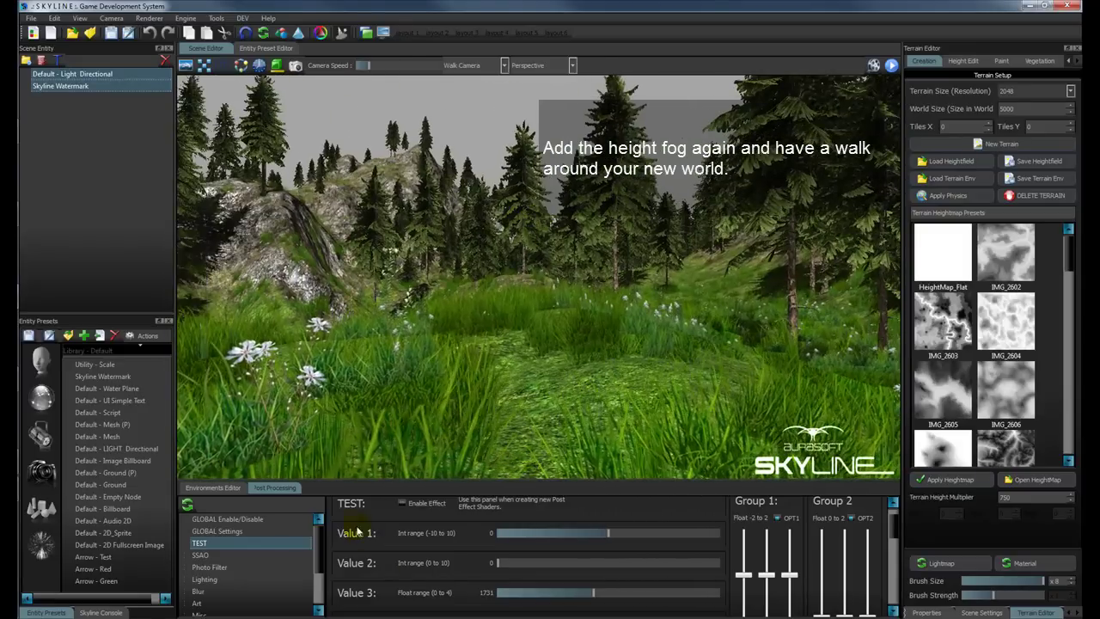
click(404, 501)
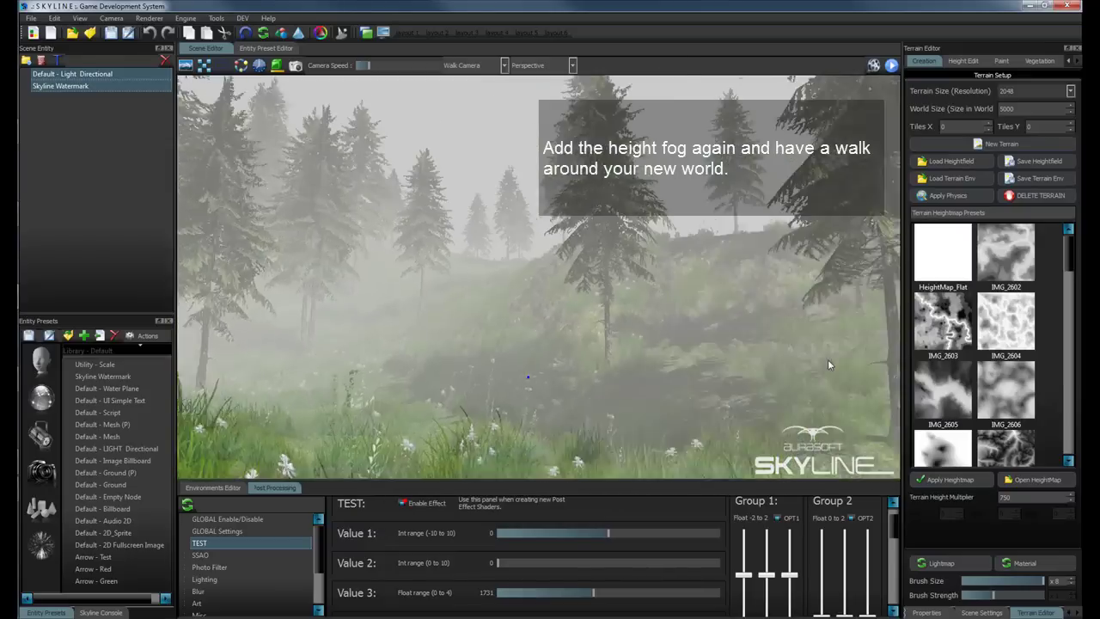